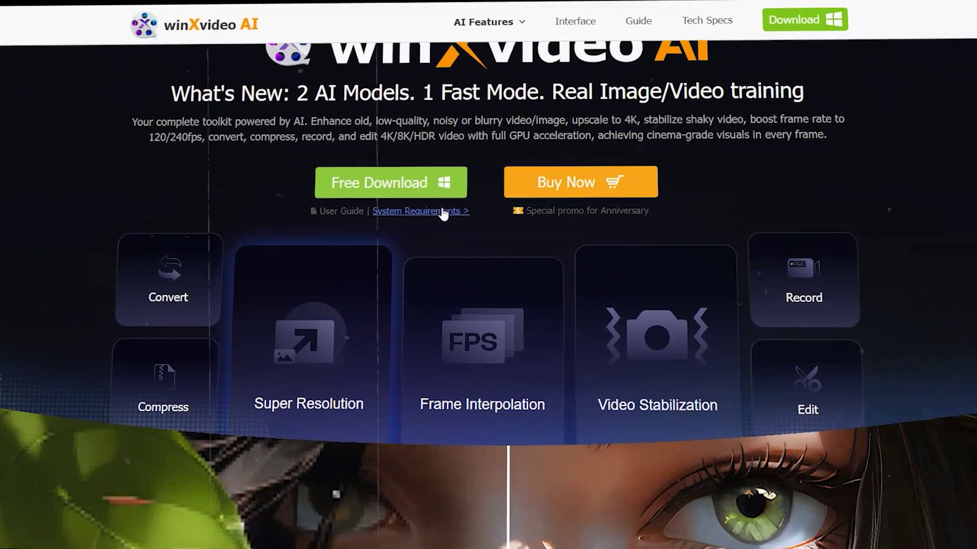
scroll(436, 203, "down", 5)
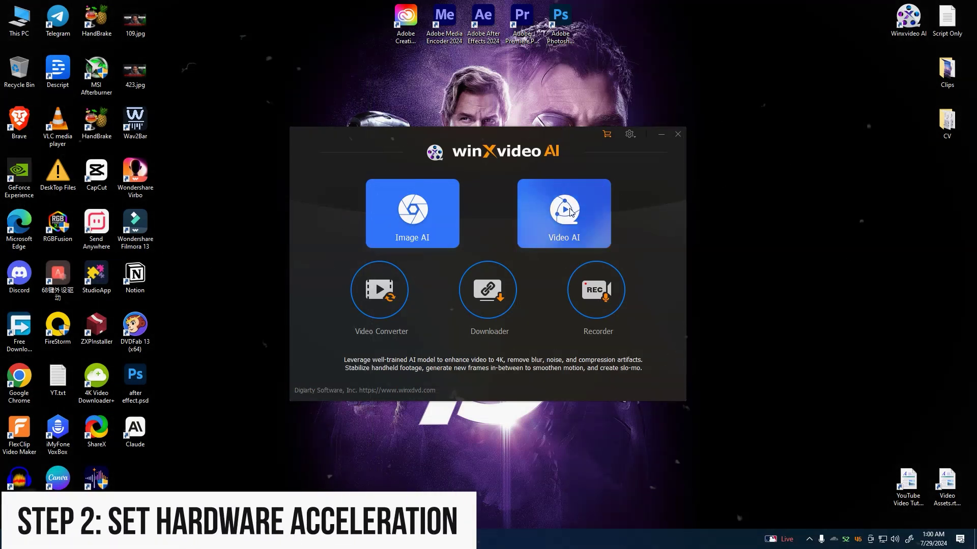
Enter Video AI and keep NVIDIA GeForce GTX 1070 as the acceleration GPU
left_click(571, 212)
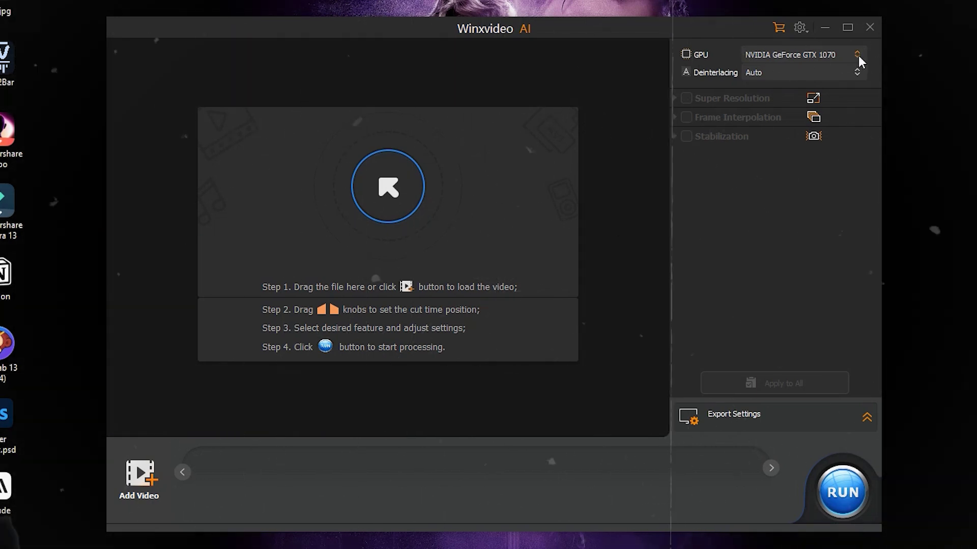
left_click(858, 54)
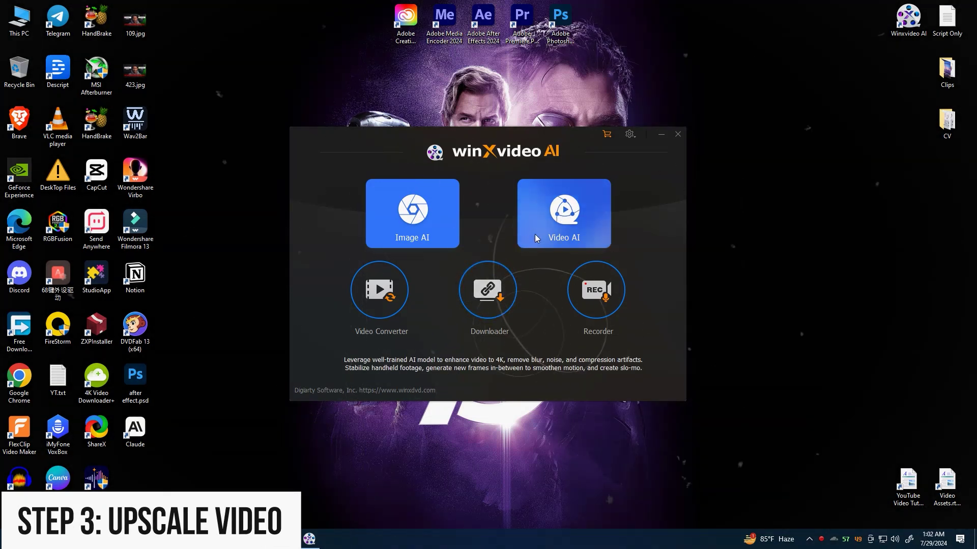
Load Untitled Video.mp4 into Video AI and enable Super Resolution
left_click(563, 211)
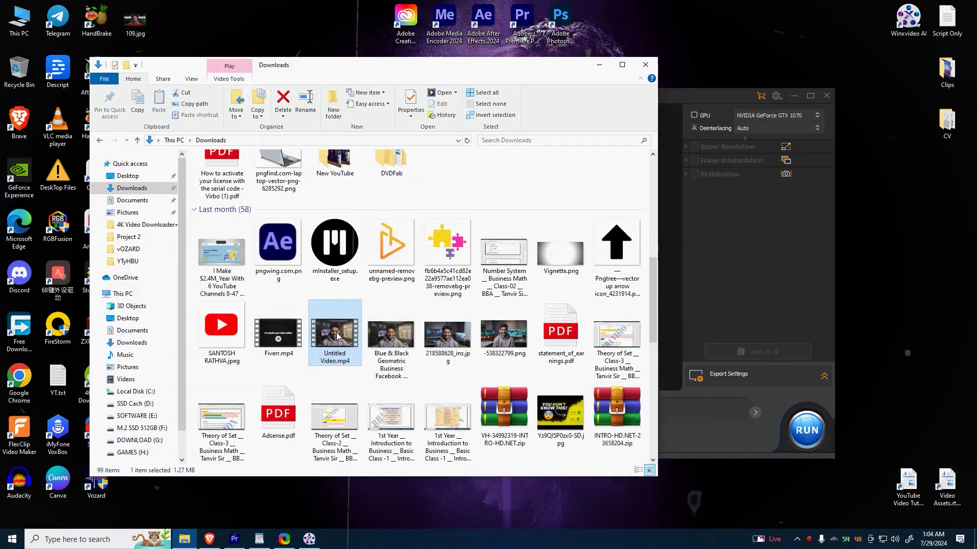
left_click_drag(631, 326, 670, 295)
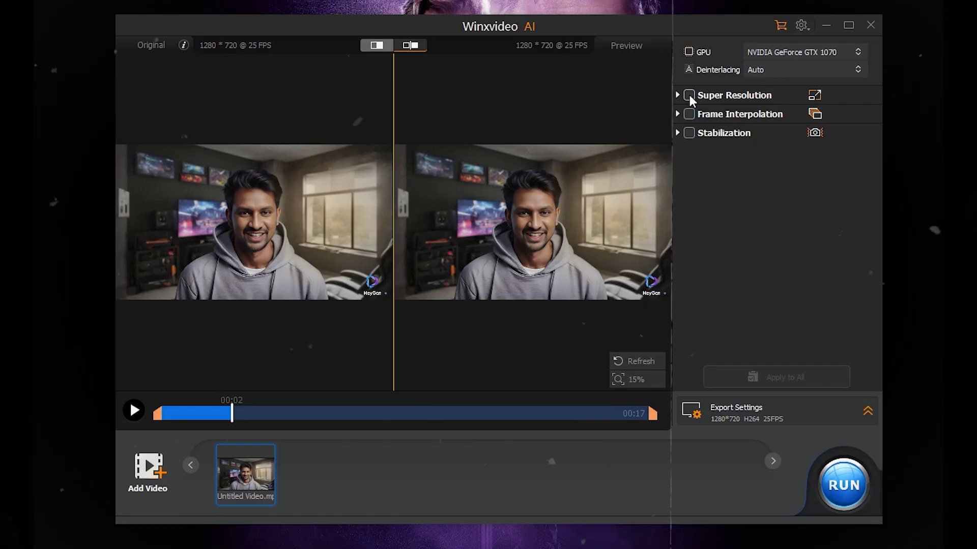
left_click(694, 147)
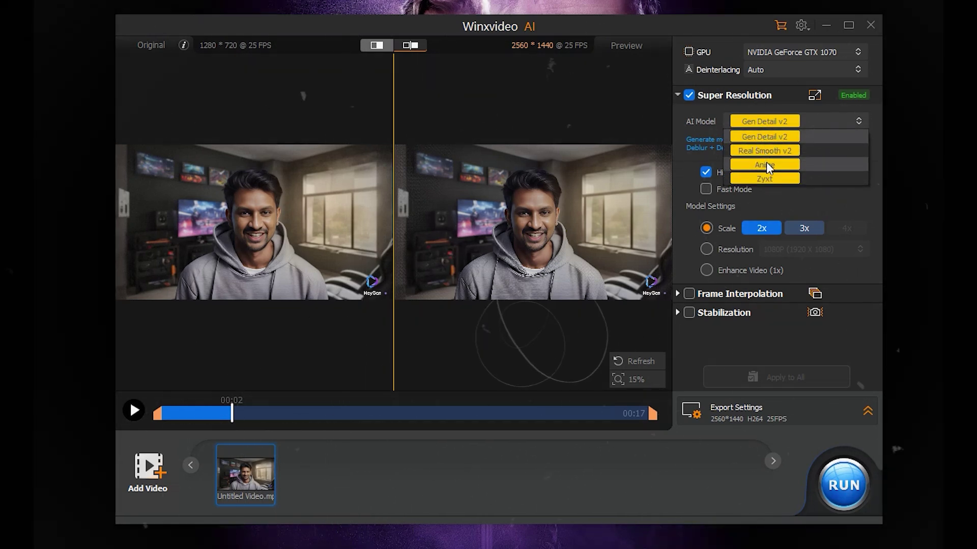
Try the Real Smooth v2, Anime and Zyxt upscaling models, ending on Zyxt
left_click(762, 152)
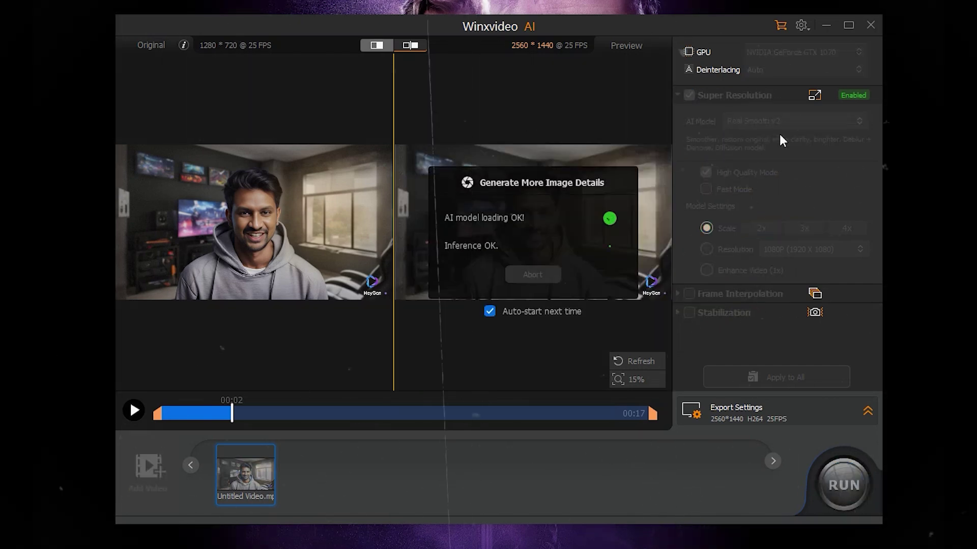
left_click(804, 126)
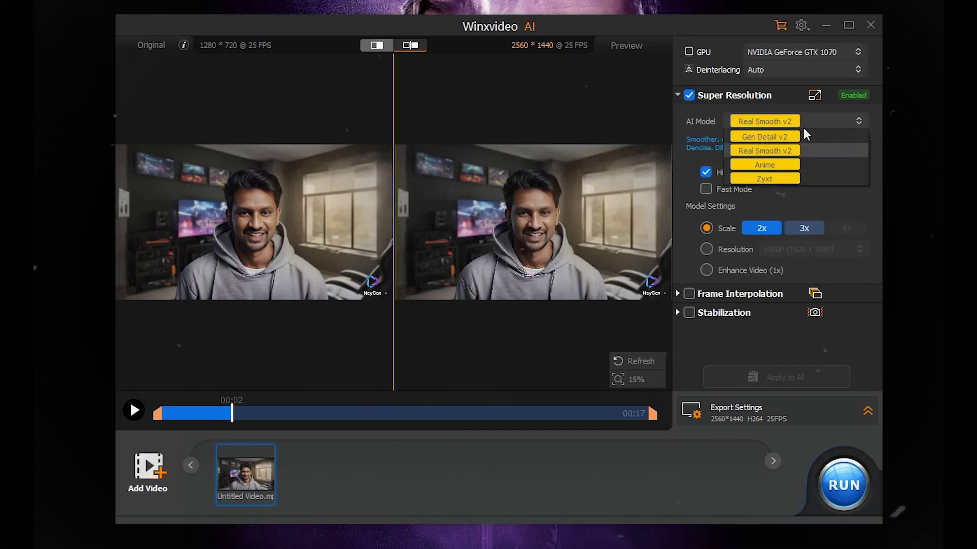
left_click(761, 167)
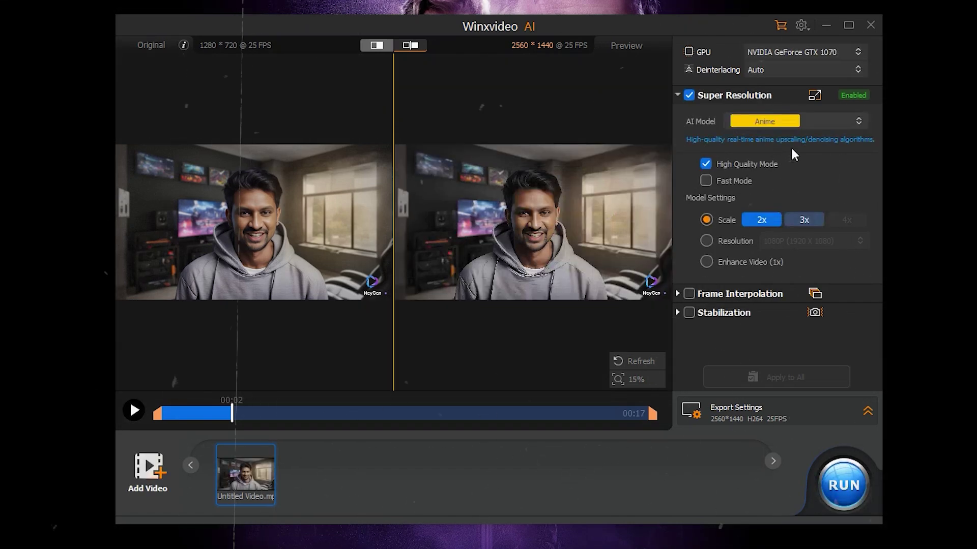
left_click(813, 120)
left_click(765, 168)
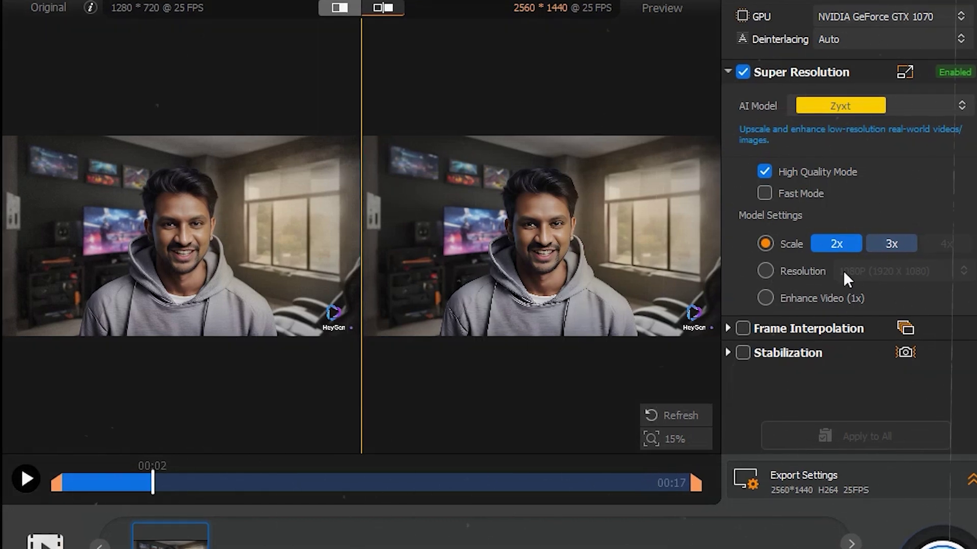
Upscale the clip 3x to 3840×2160 and trim its start to about 00:07
left_click(891, 244)
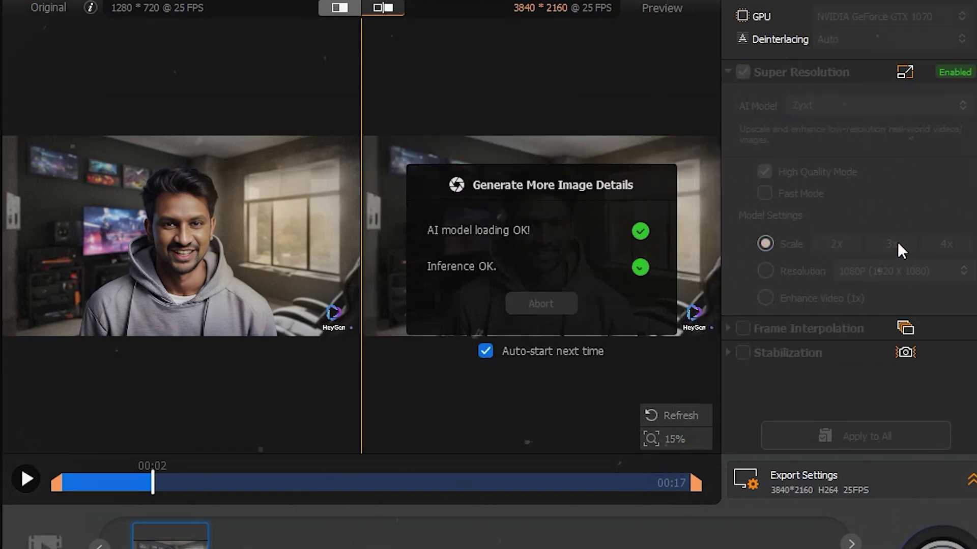
left_click(766, 271)
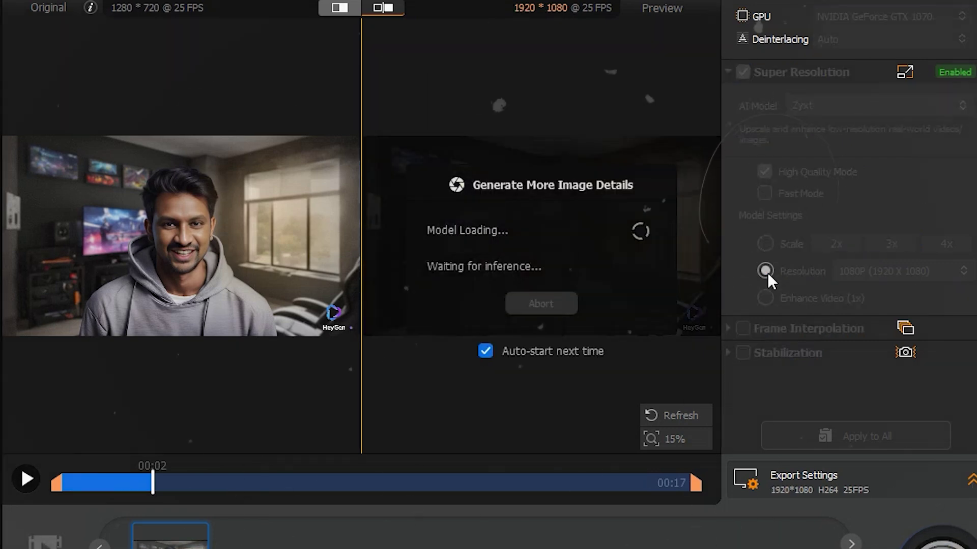
left_click_drag(56, 483, 279, 483)
left_click(441, 483)
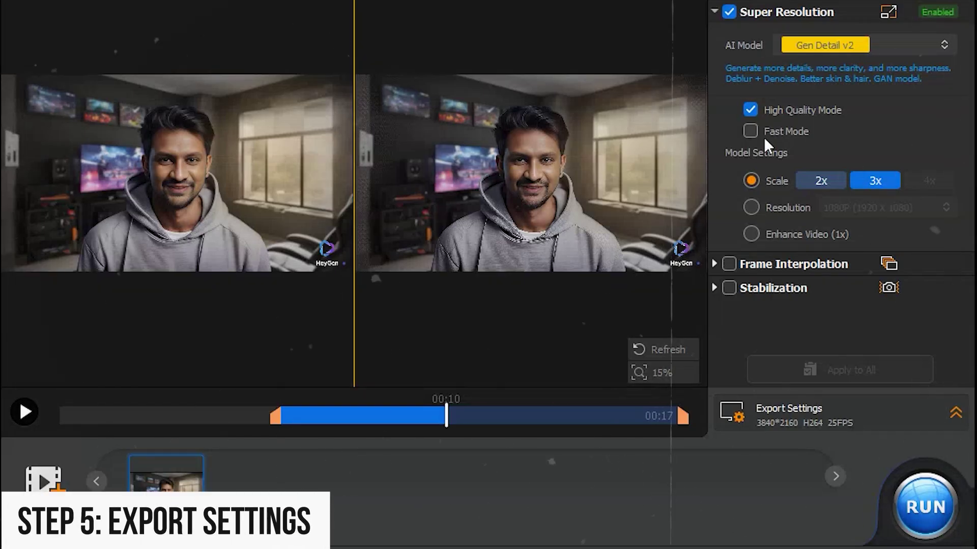
left_click(953, 418)
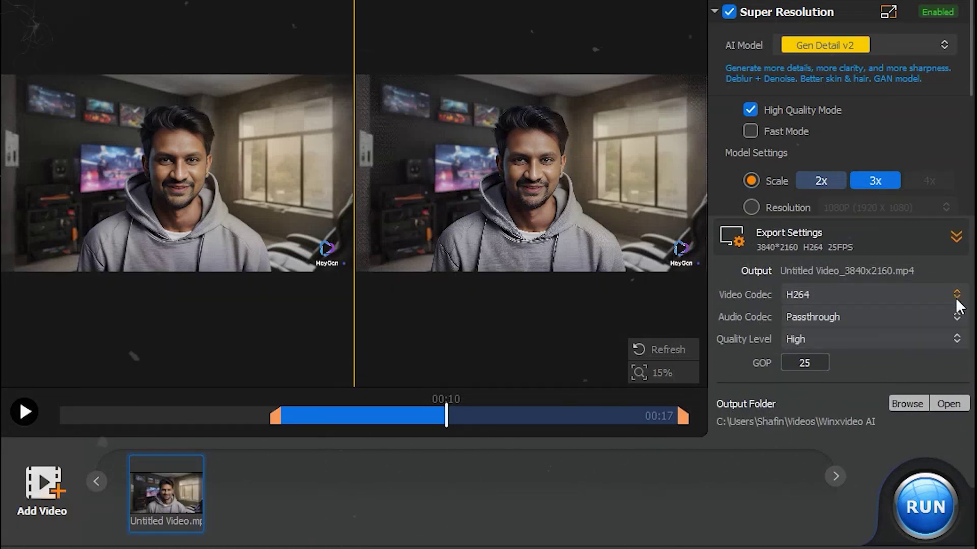
Review the export Quality Level choices, Low through Highest, for the H264 output
left_click(957, 341)
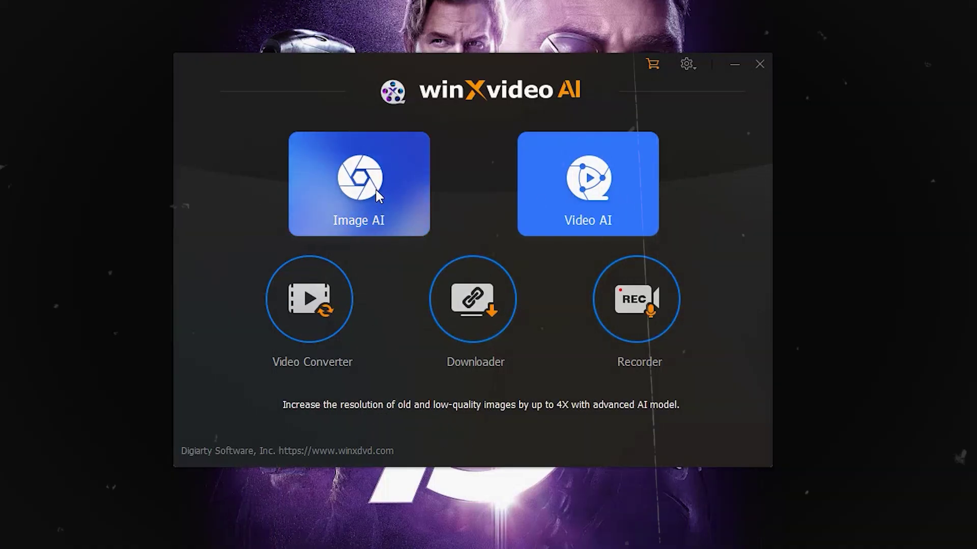
Open Image AI and load the first Downloads image, the rooftop night-city picture
left_click(375, 188)
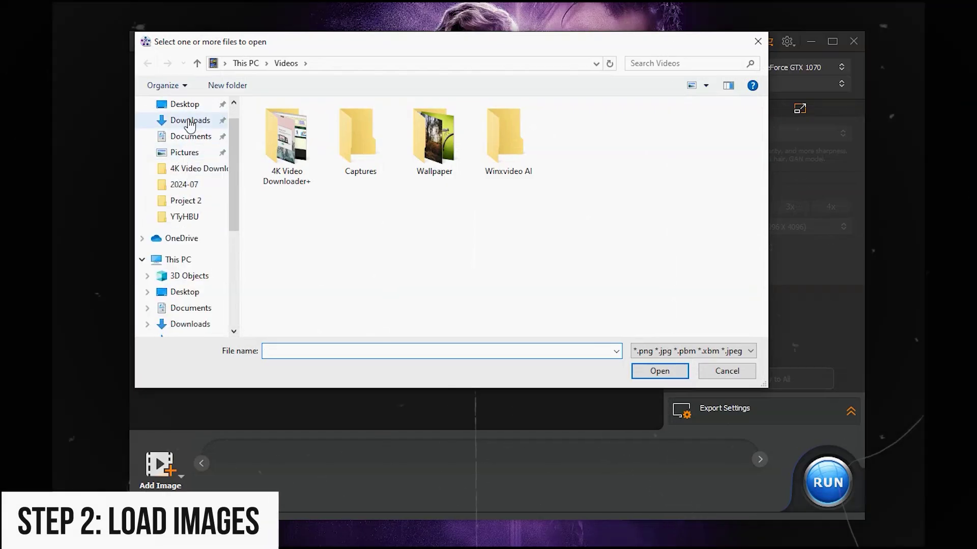
left_click(192, 125)
double_click(288, 164)
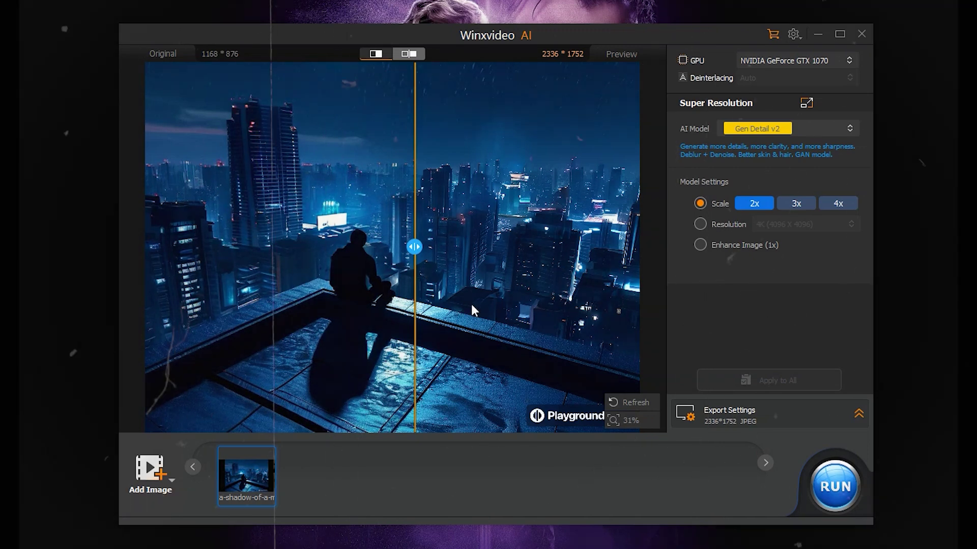
Compare Real Smooth v2, Anime and Zyxt on the city image with the divider, settling on Zyxt
left_click(817, 128)
left_click(745, 185)
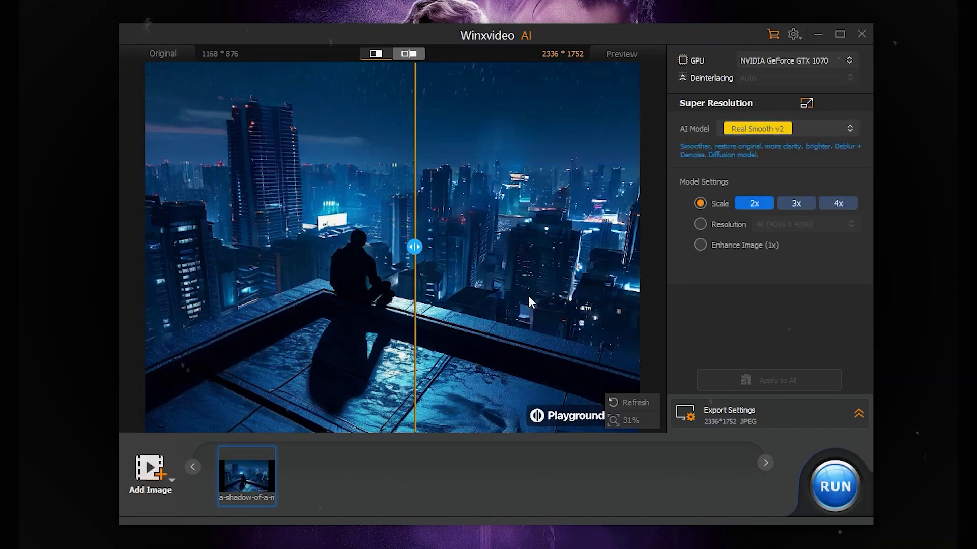
left_click_drag(284, 296, 356, 326)
left_click(758, 171)
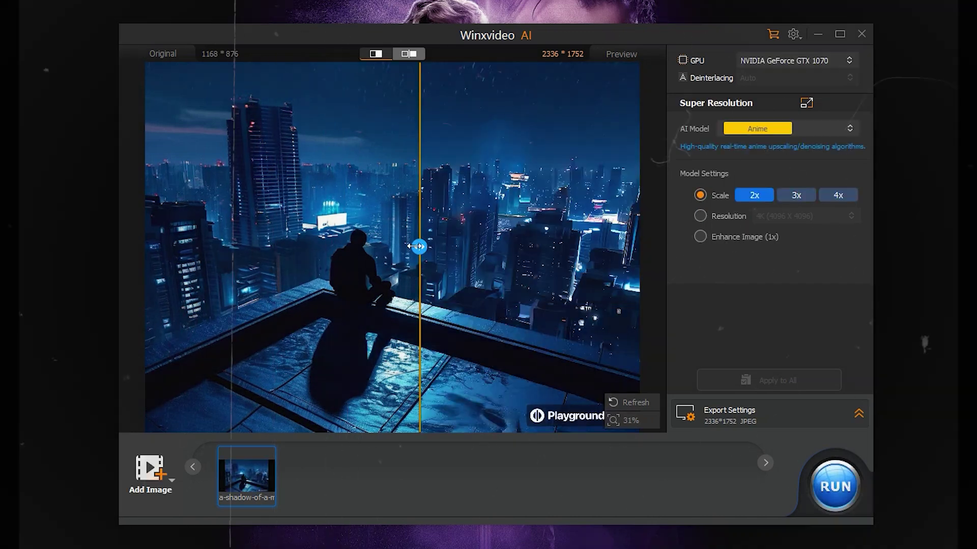
left_click_drag(419, 254, 103, 279)
left_click_drag(471, 298, 147, 309)
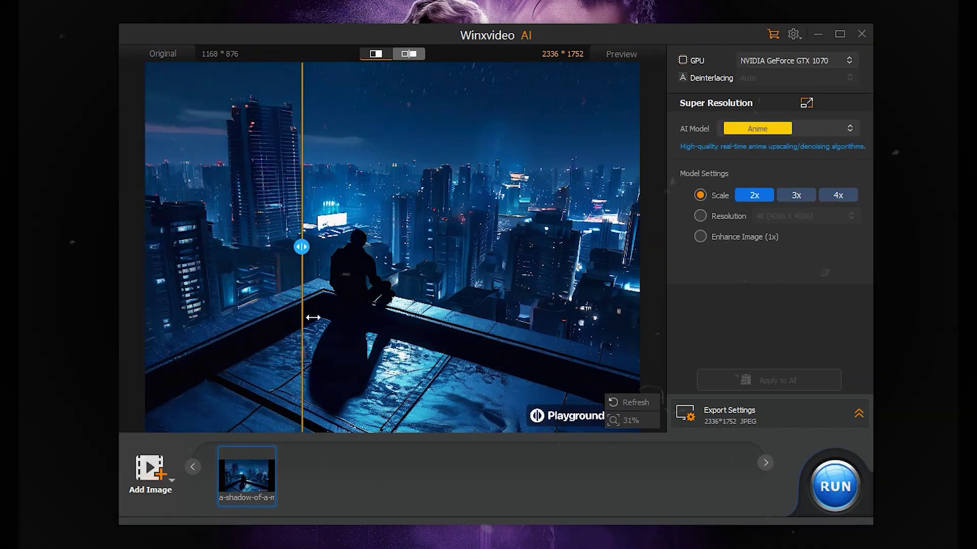
left_click(779, 128)
left_click(758, 184)
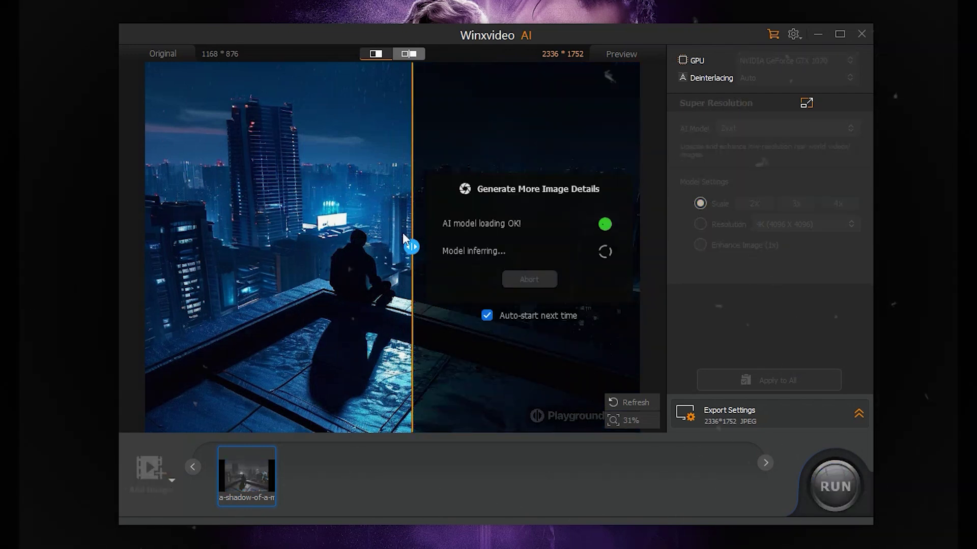
left_click_drag(412, 247, 204, 246)
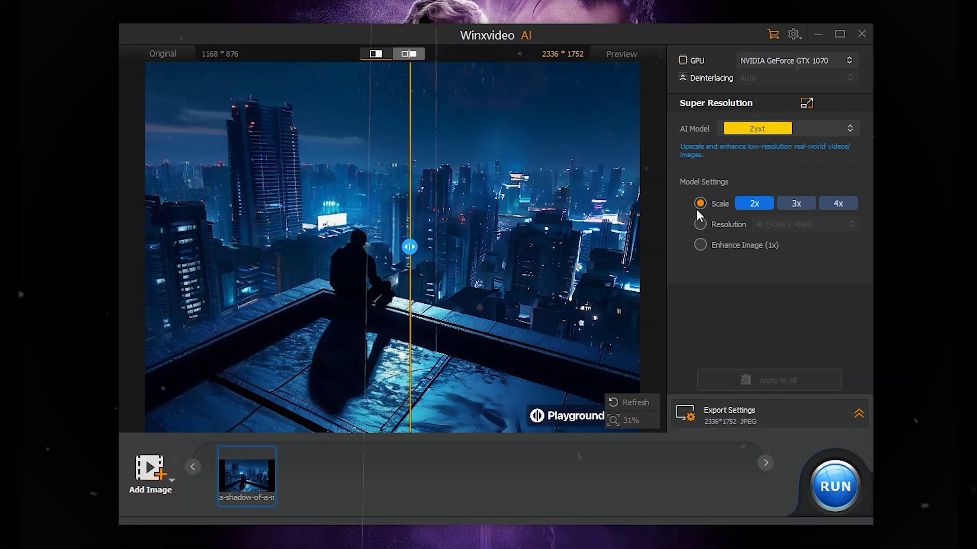
Try 3x, 4x and a 4K target, then choose Enhance Image (1x) at 1168×876
left_click(795, 203)
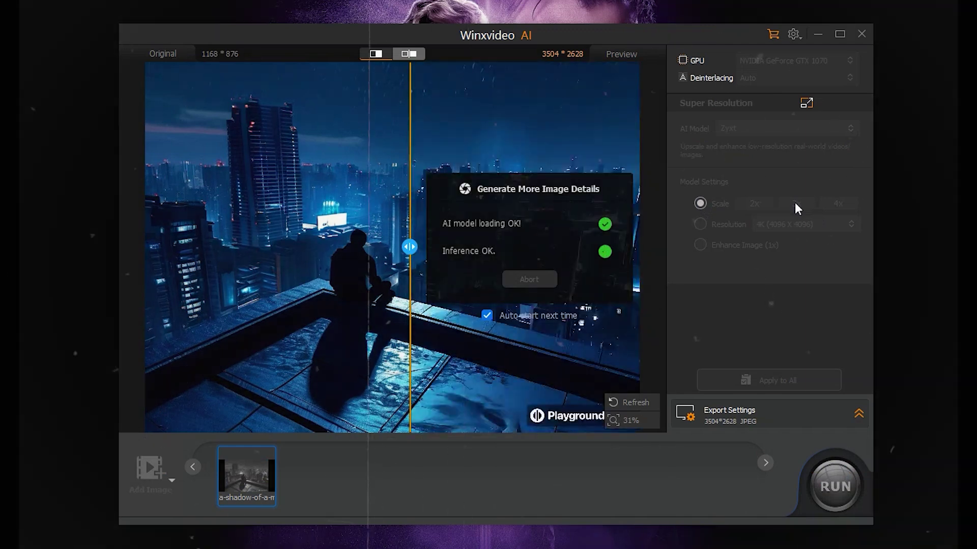
left_click(832, 207)
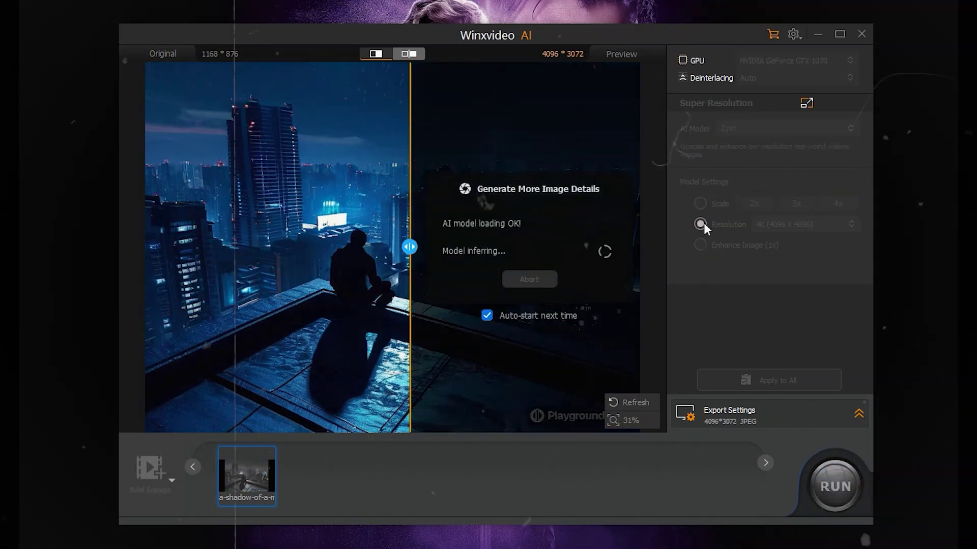
left_click(820, 225)
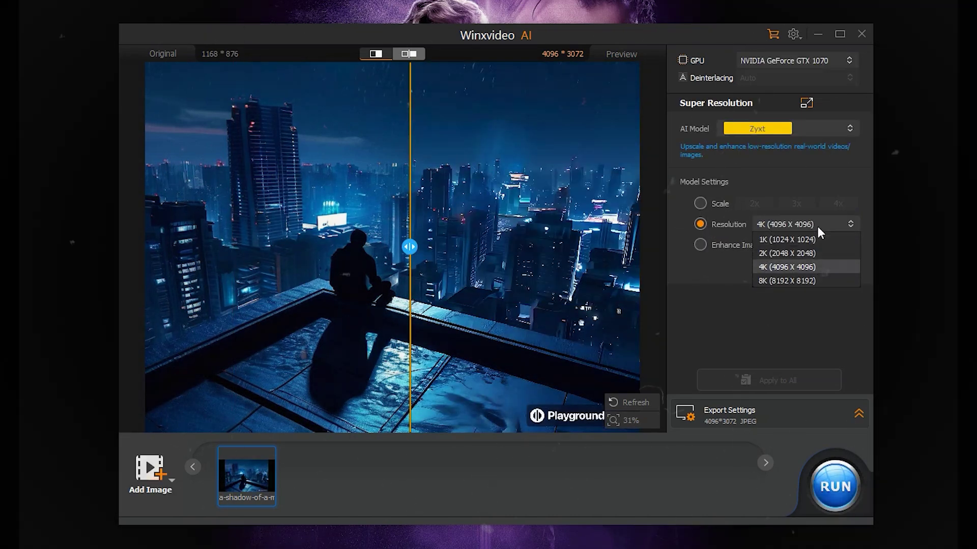
left_click(817, 227)
left_click(700, 246)
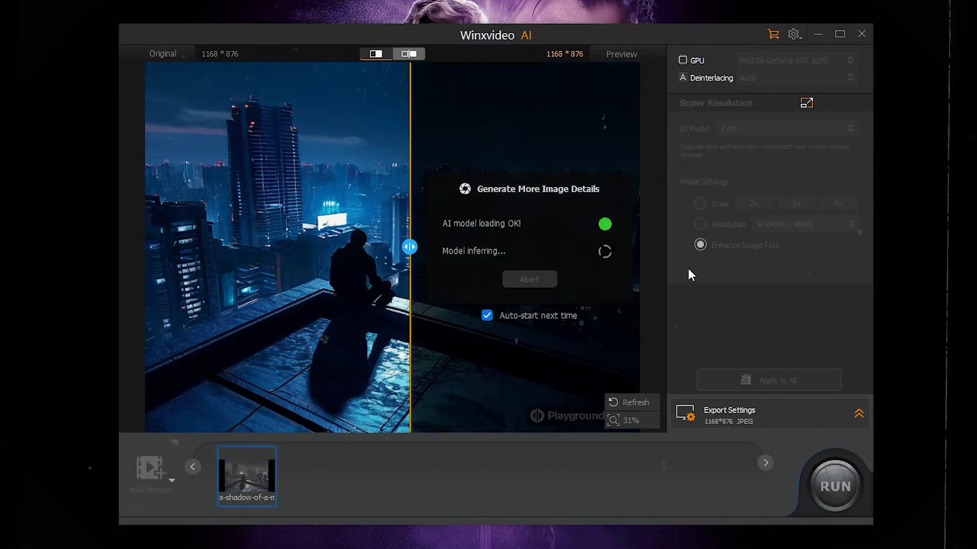
Keep JPEG as the format after trying PNG, adjust image quality, and run the export
left_click(859, 414)
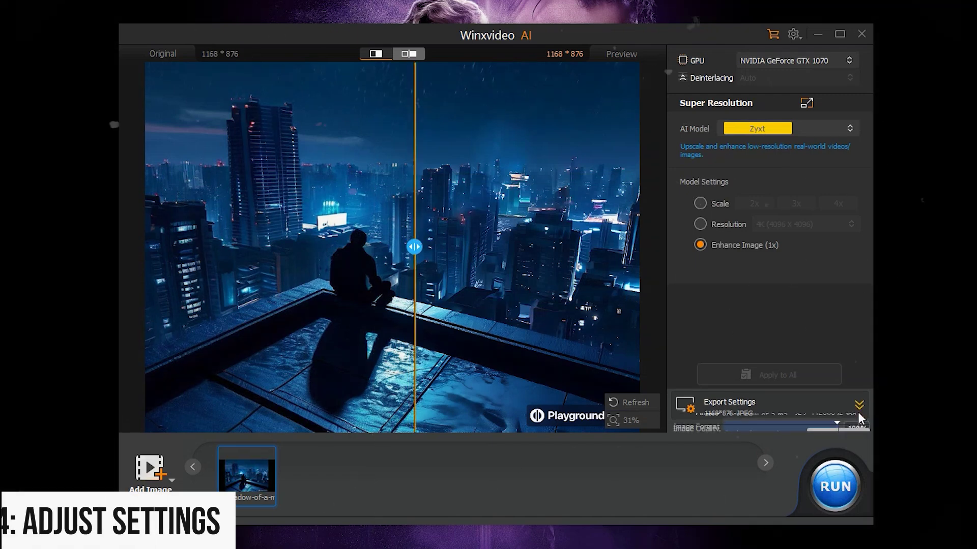
left_click(786, 357)
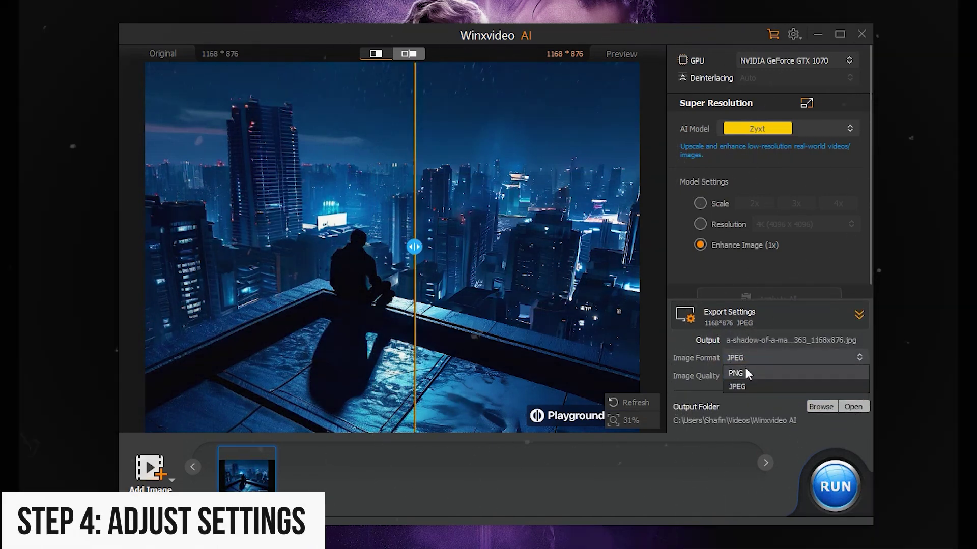
left_click(746, 373)
left_click(770, 357)
left_click(763, 387)
left_click(744, 377)
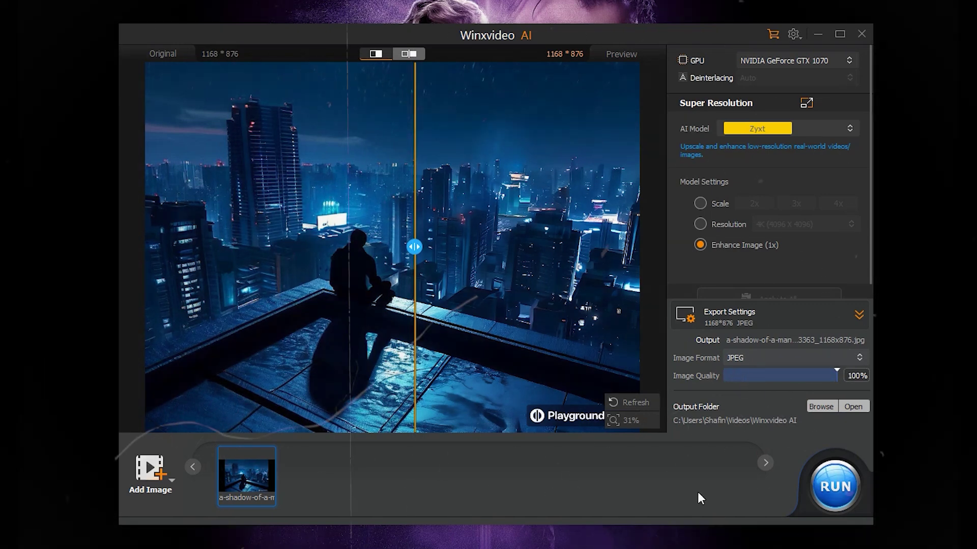
left_click(837, 484)
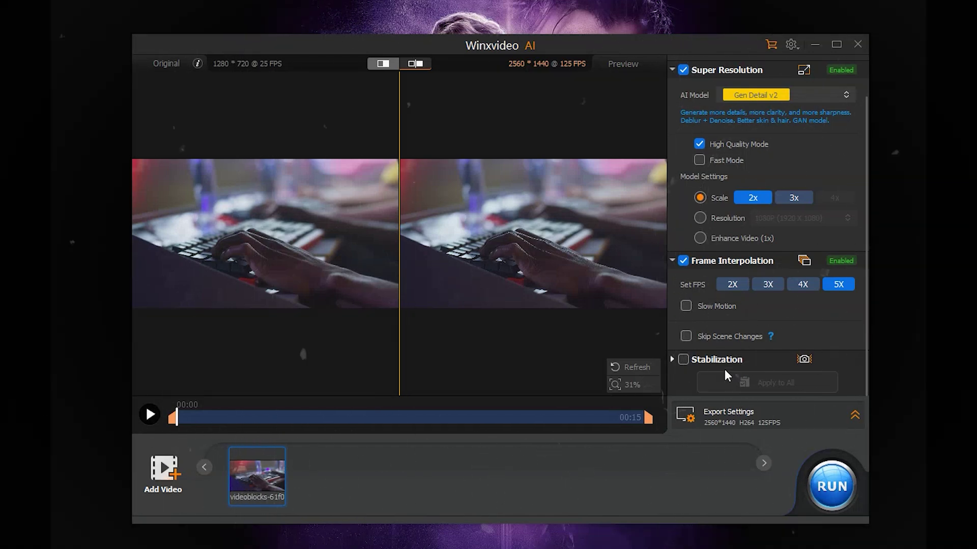
Switch Super Resolution off and re-enable 5X Frame Interpolation for 1280×720 at 125 FPS
left_click(683, 261)
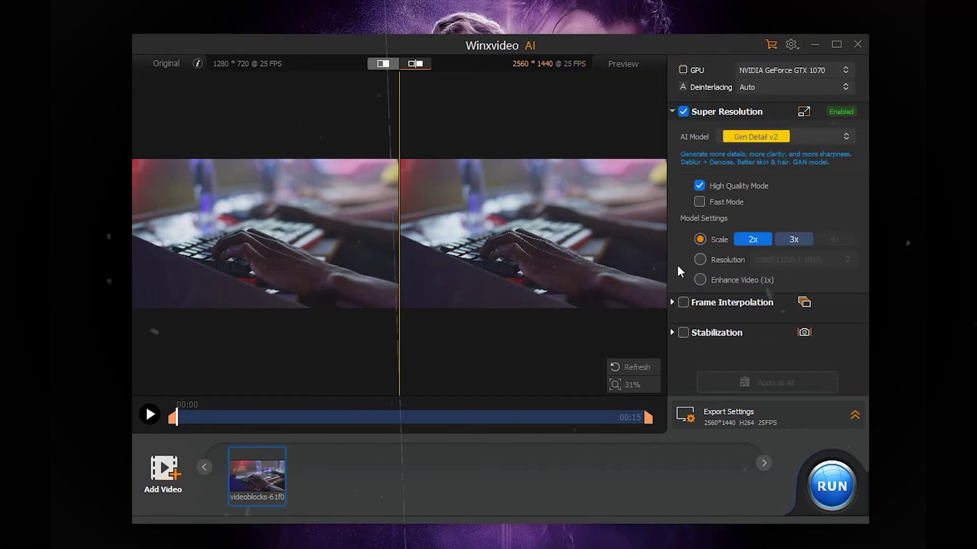
left_click(674, 109)
left_click(682, 111)
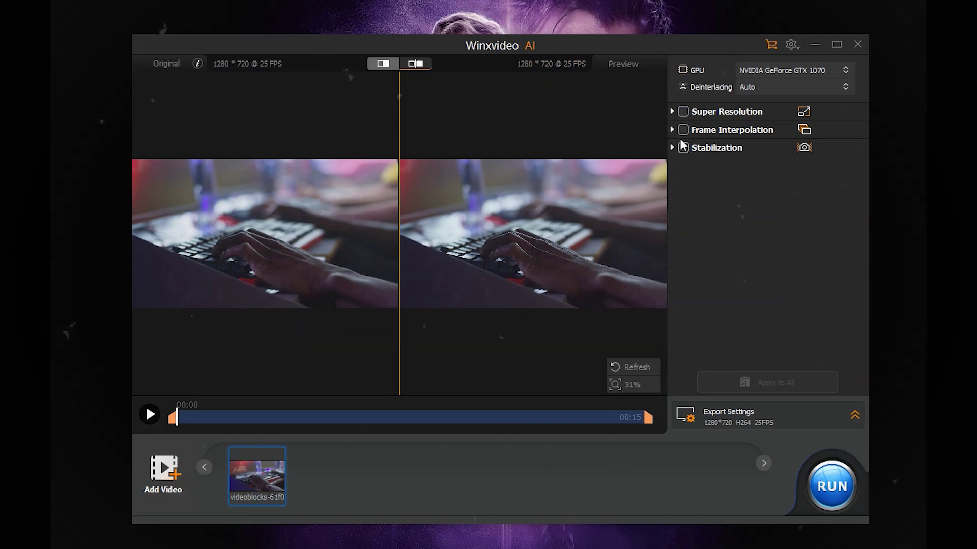
left_click(683, 129)
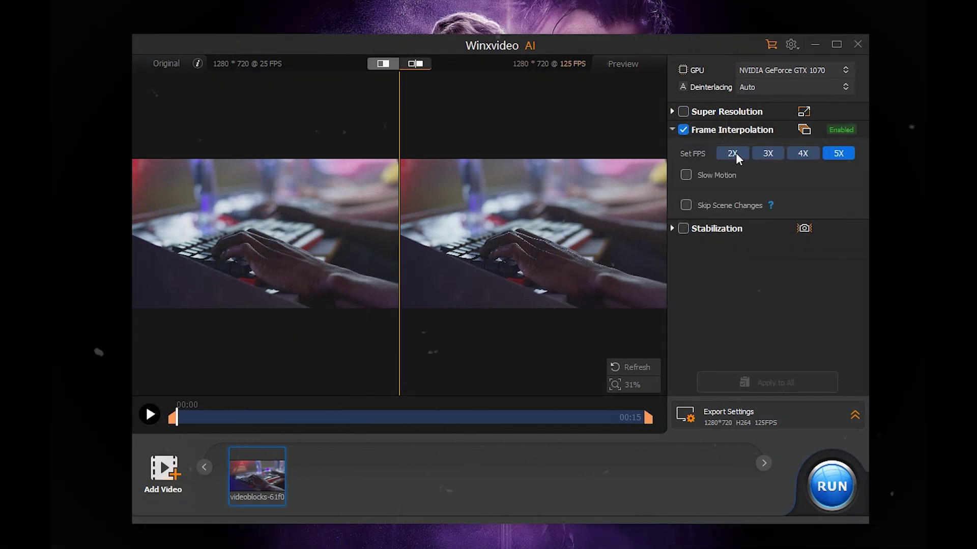
left_click(736, 154)
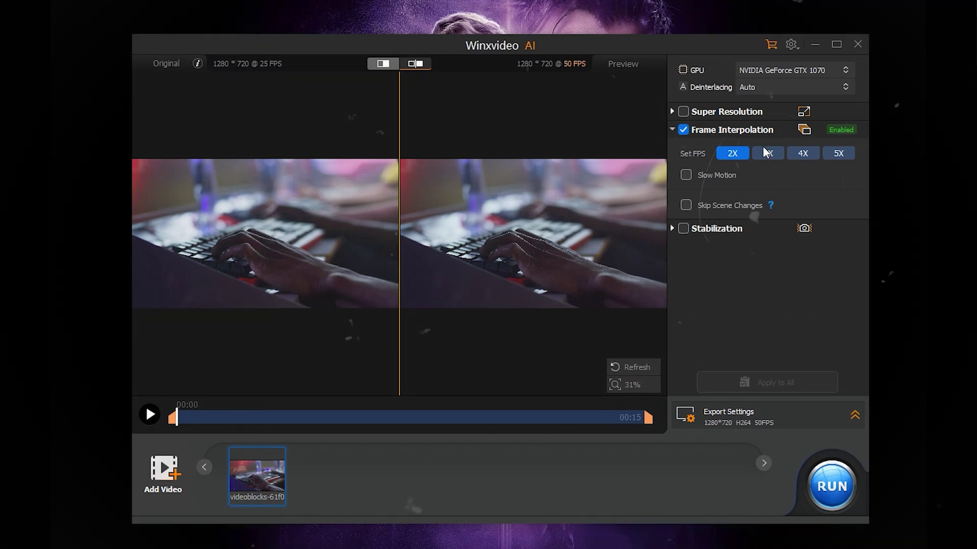
left_click(765, 154)
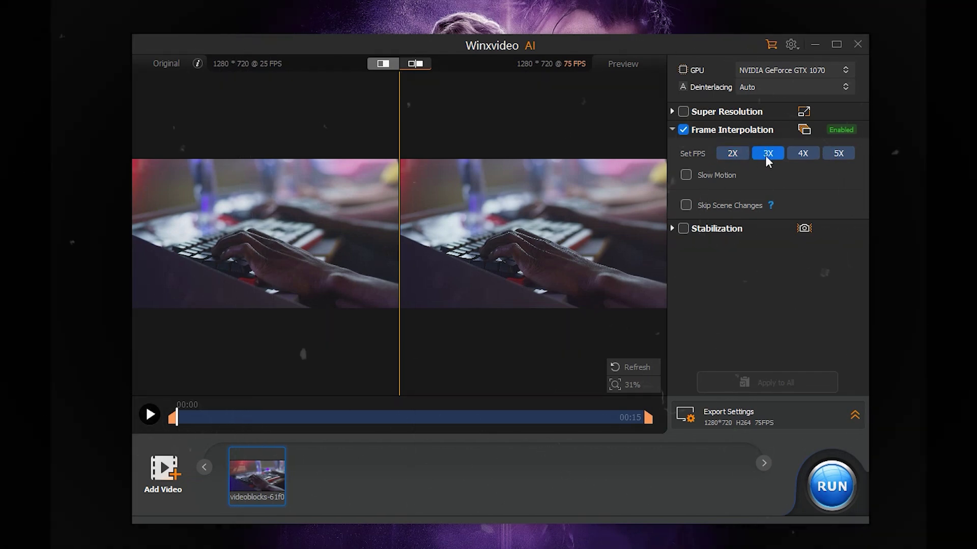
left_click(800, 155)
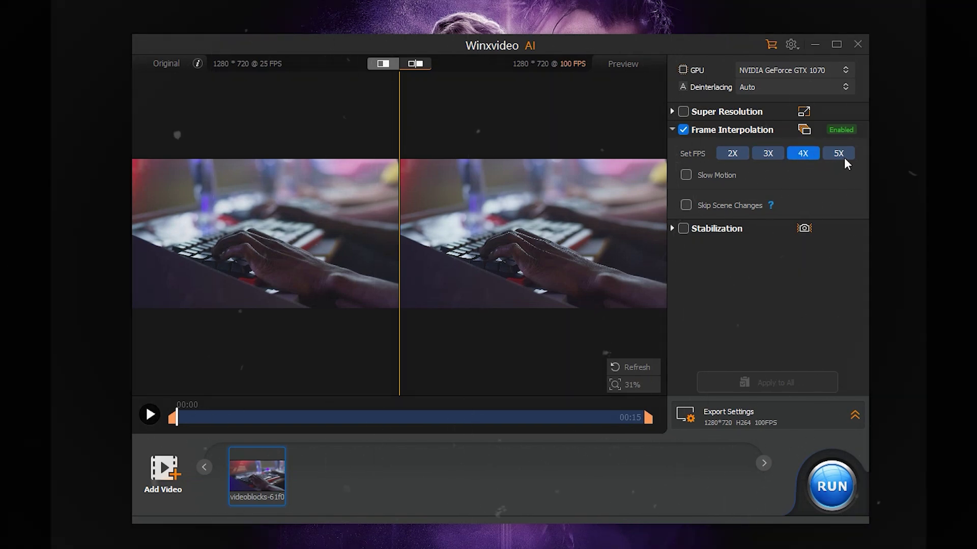
left_click(842, 157)
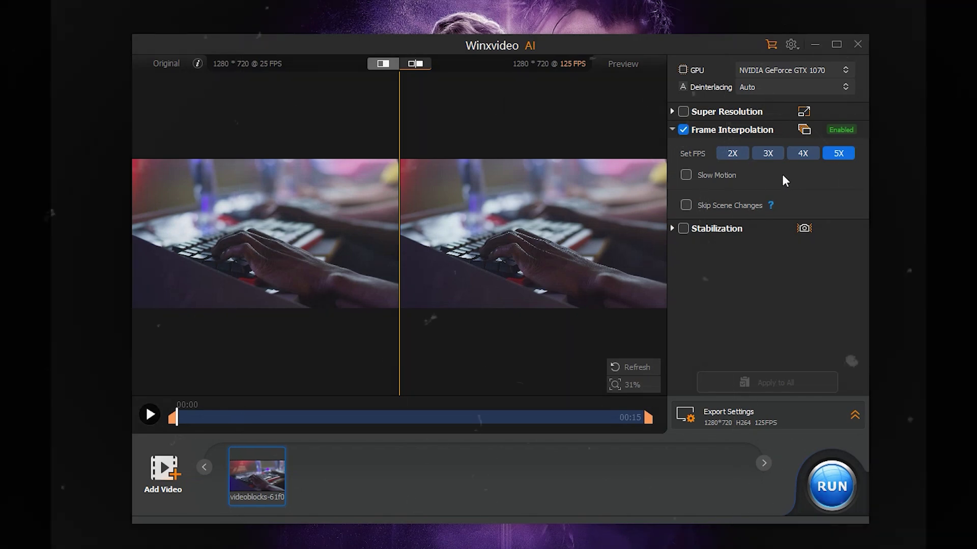
left_click(686, 175)
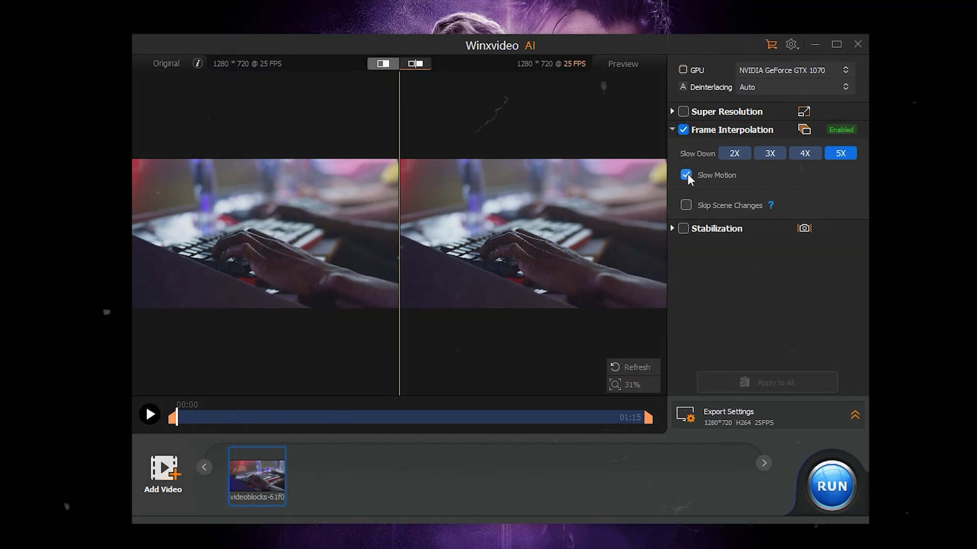
left_click(687, 175)
left_click(684, 206)
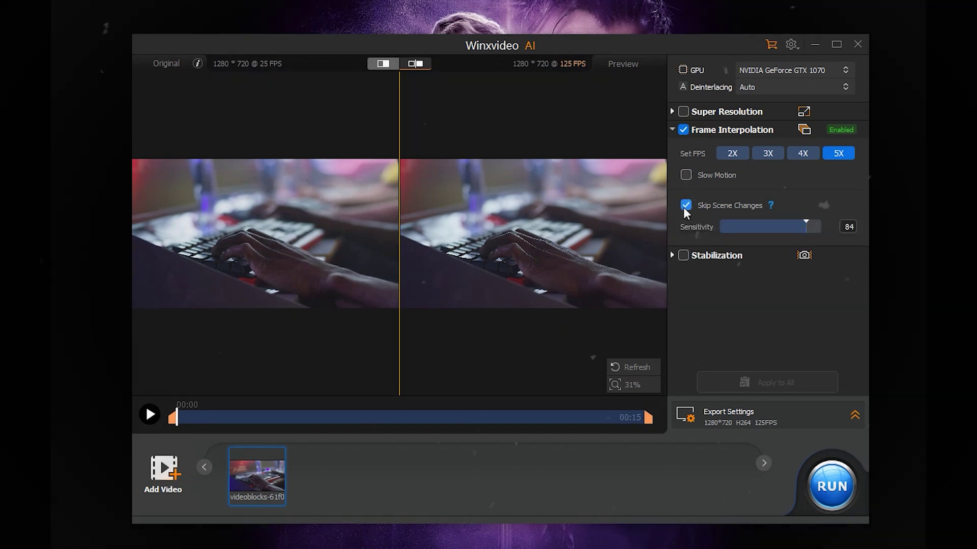
left_click(685, 206)
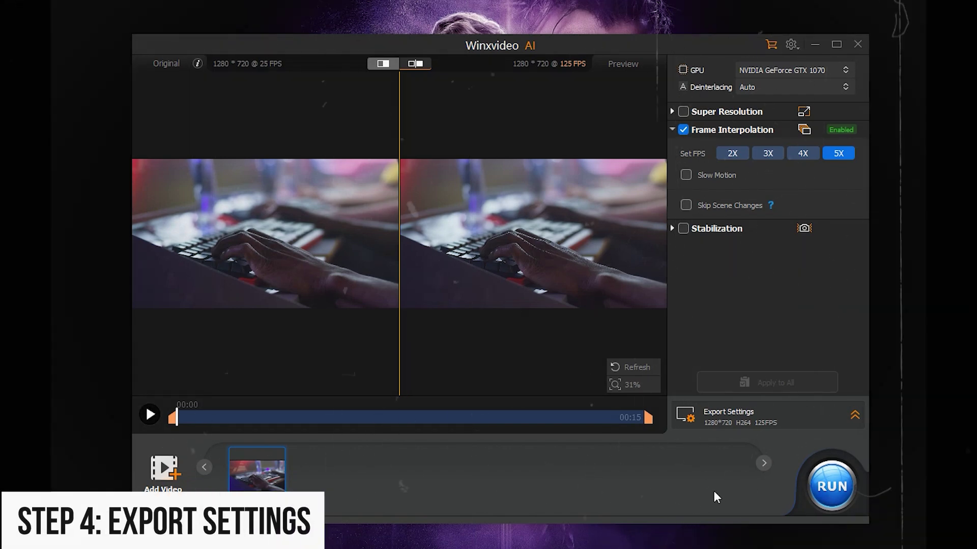
left_click(854, 416)
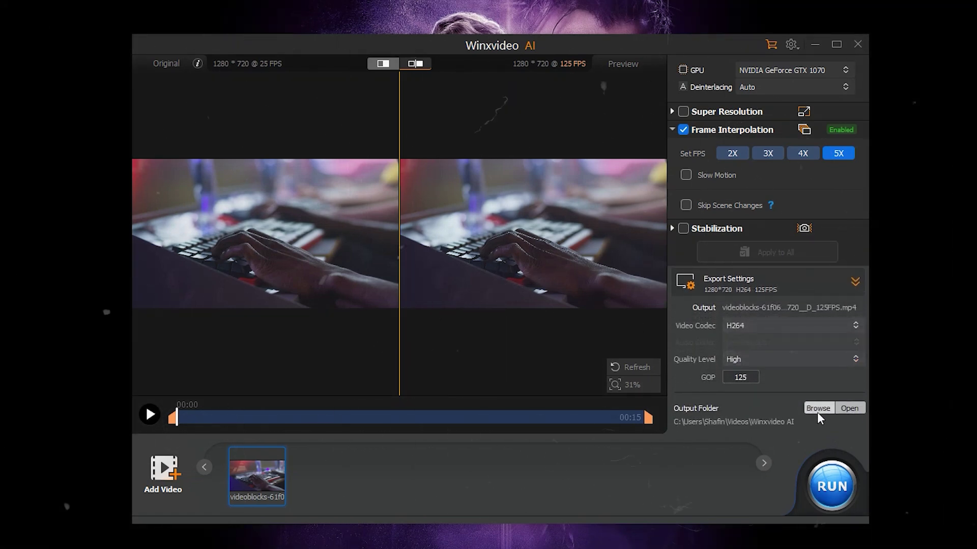
left_click(825, 359)
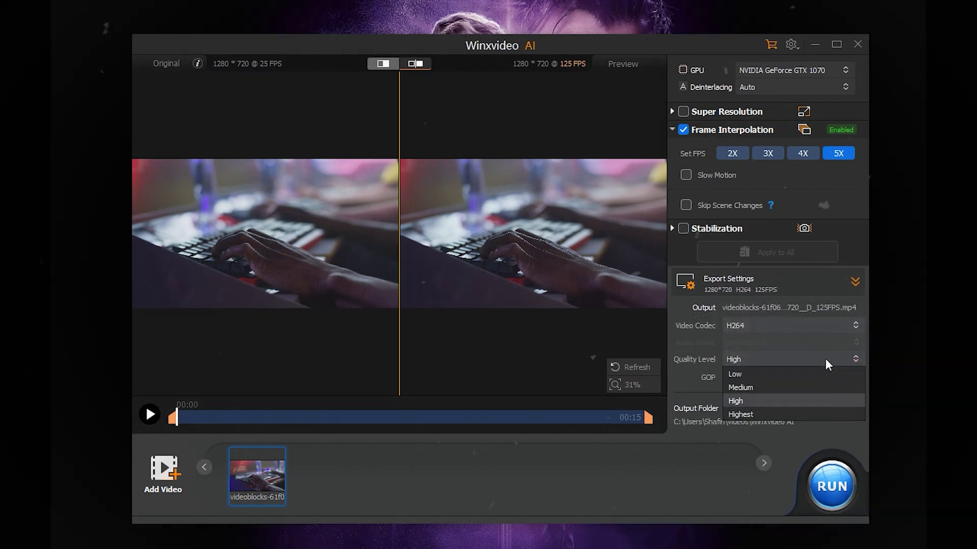
left_click(825, 358)
double_click(741, 379)
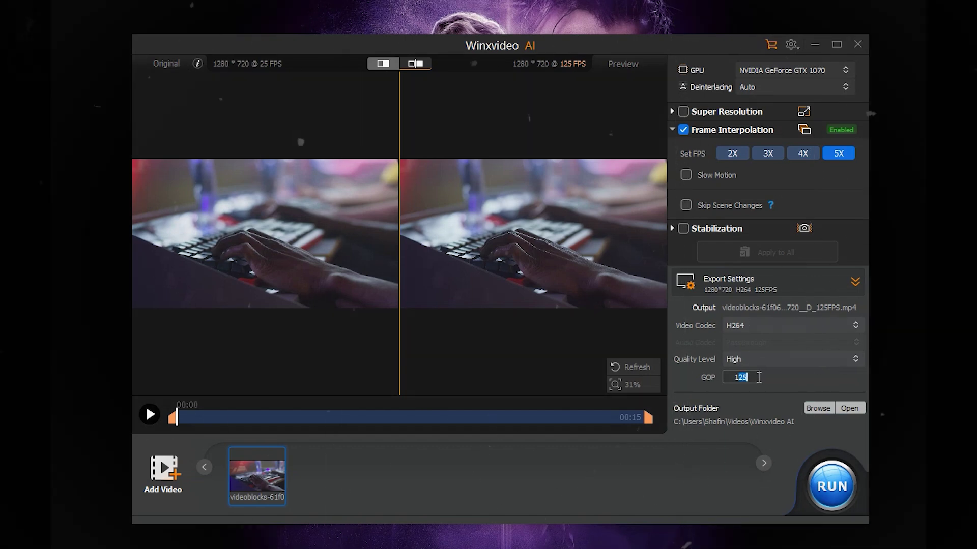
left_click(775, 382)
left_click(792, 330)
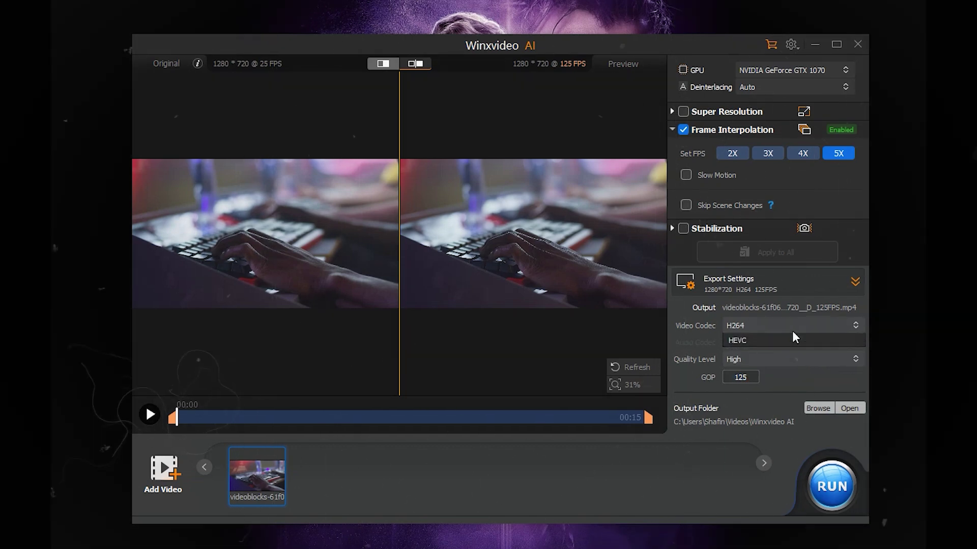
left_click(801, 326)
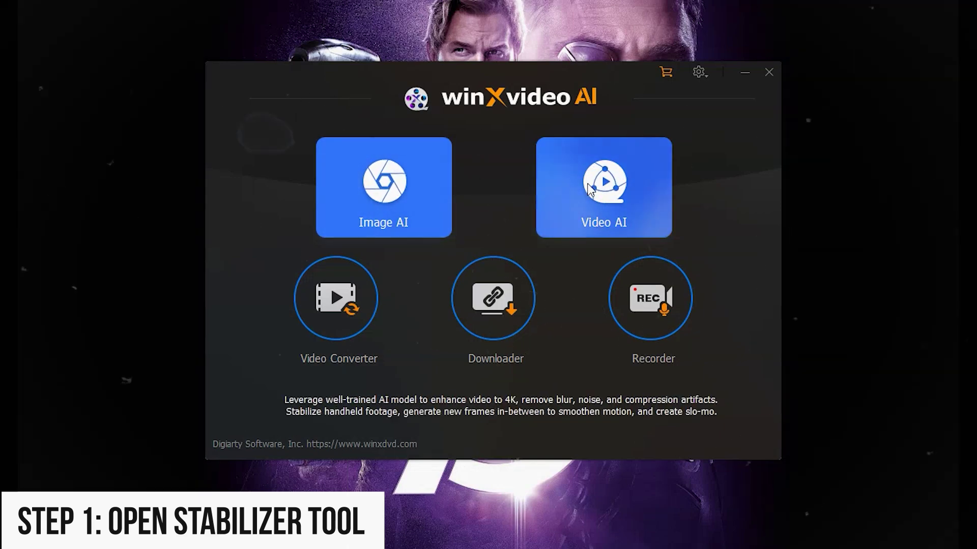
Load 4842505-hd_2048_1080_25fps.mp4 into Video AI and switch off Super Resolution
left_click(589, 185)
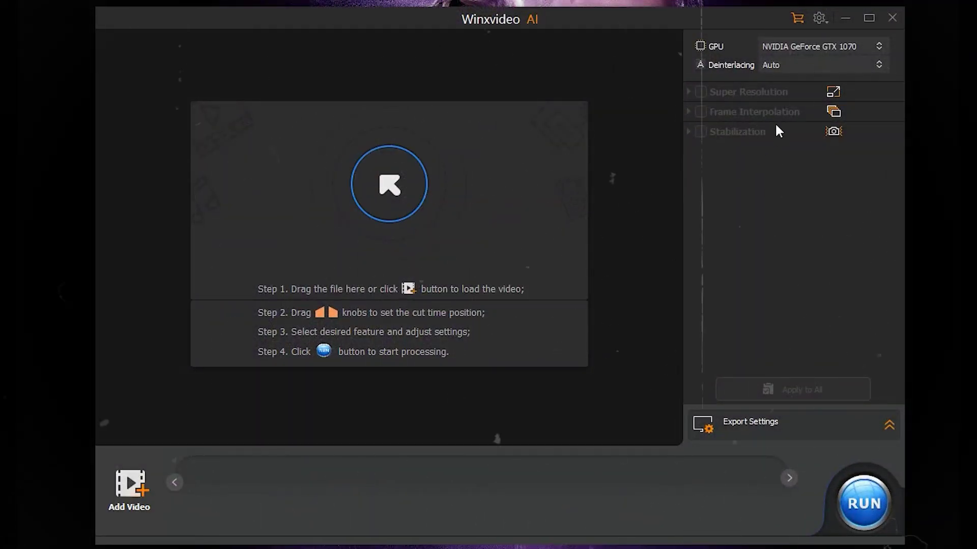
left_click(383, 186)
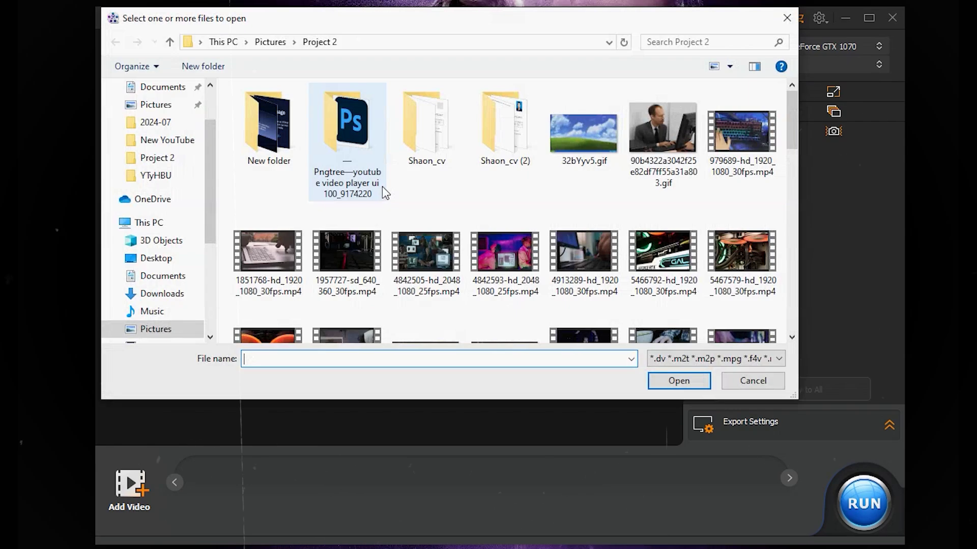
double_click(432, 252)
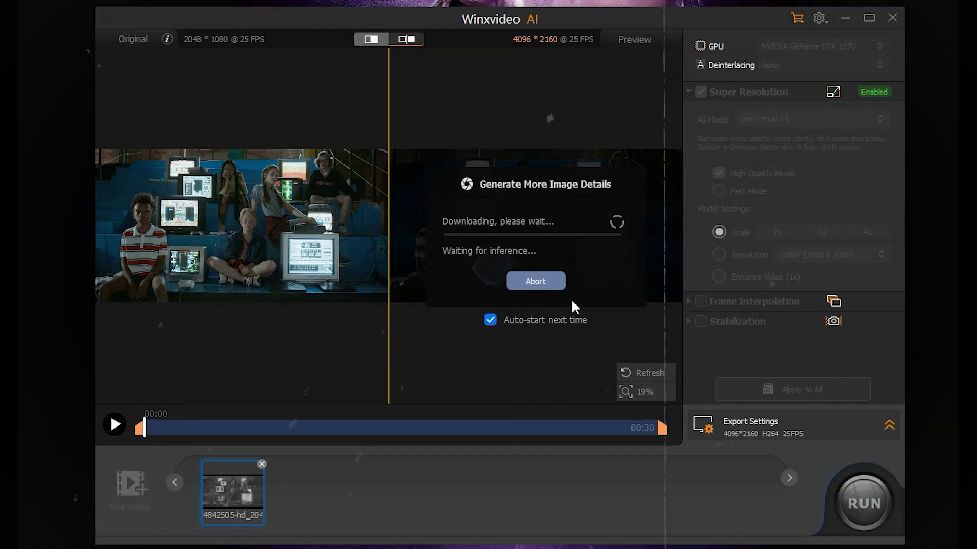
left_click(534, 282)
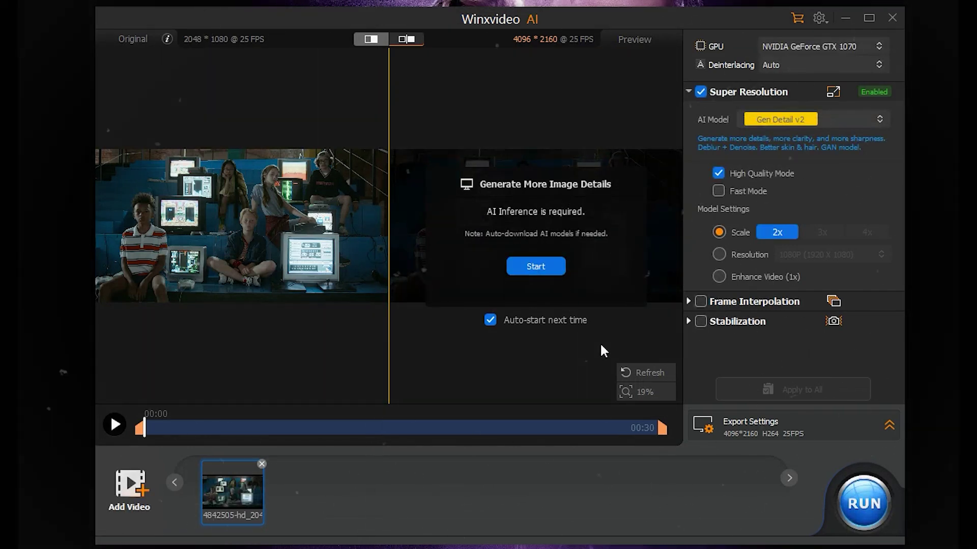
left_click(700, 93)
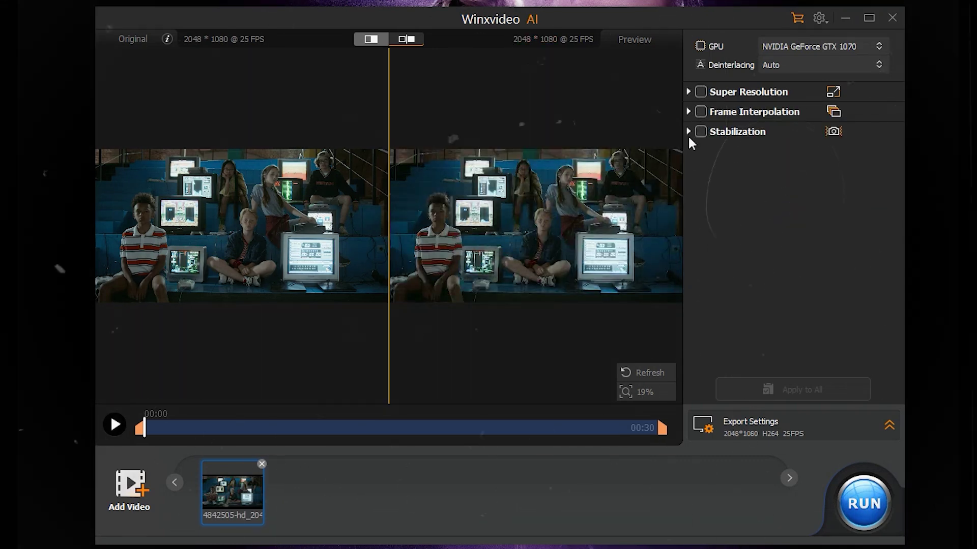
left_click(688, 131)
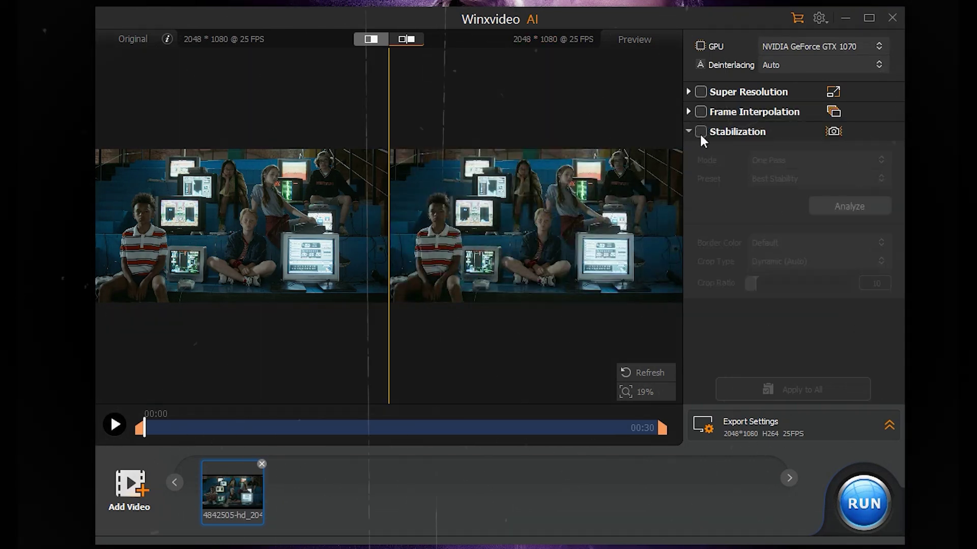
Enable Stabilization and try the One Pass and Two Pass (Recommended) modes
left_click(700, 132)
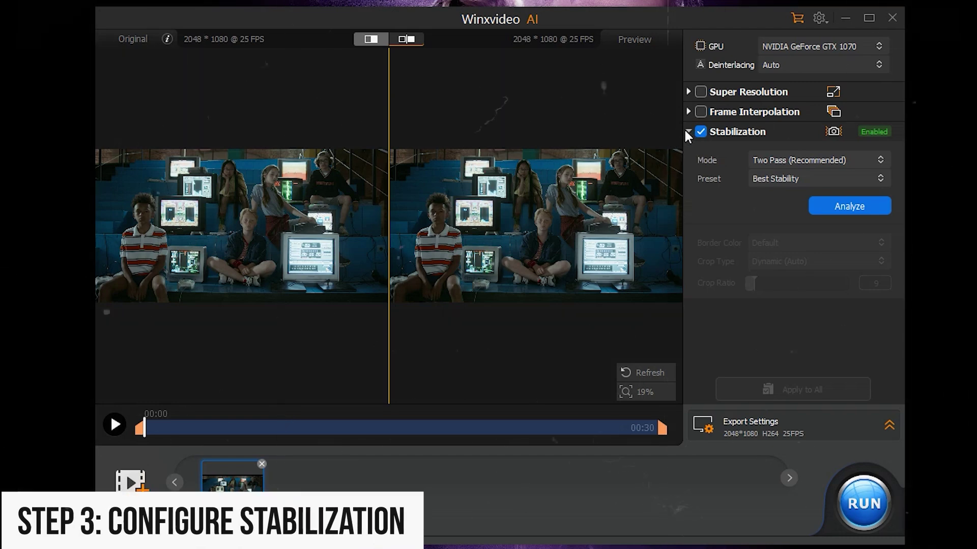
left_click(835, 157)
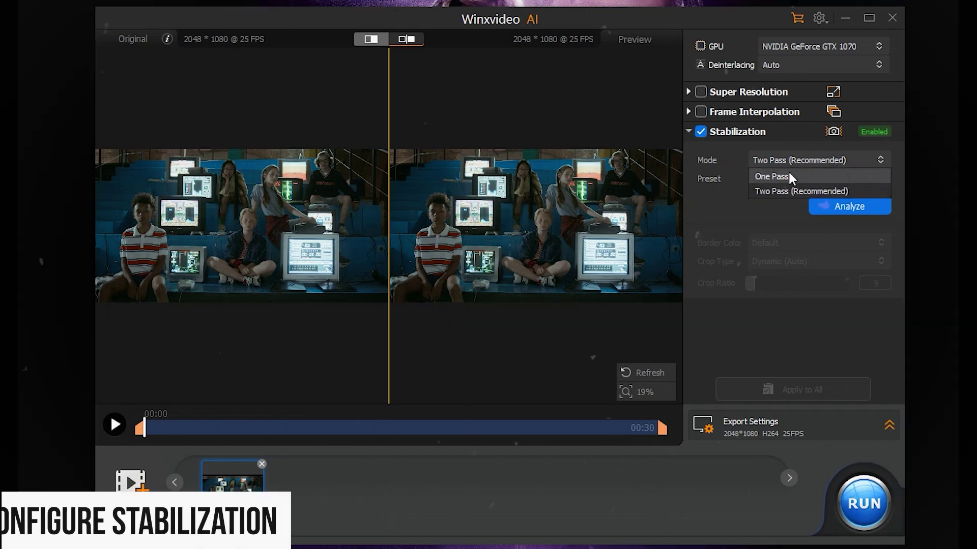
left_click(779, 176)
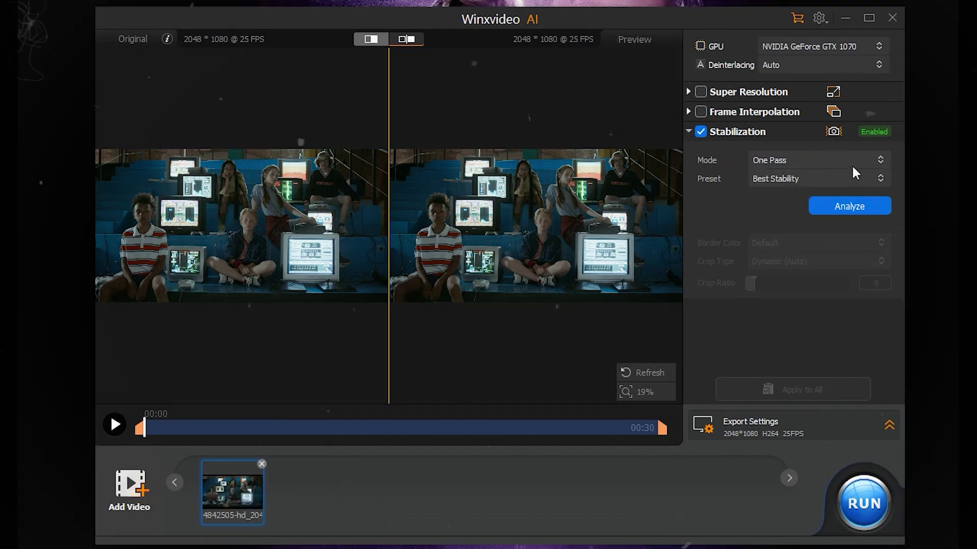
left_click(832, 161)
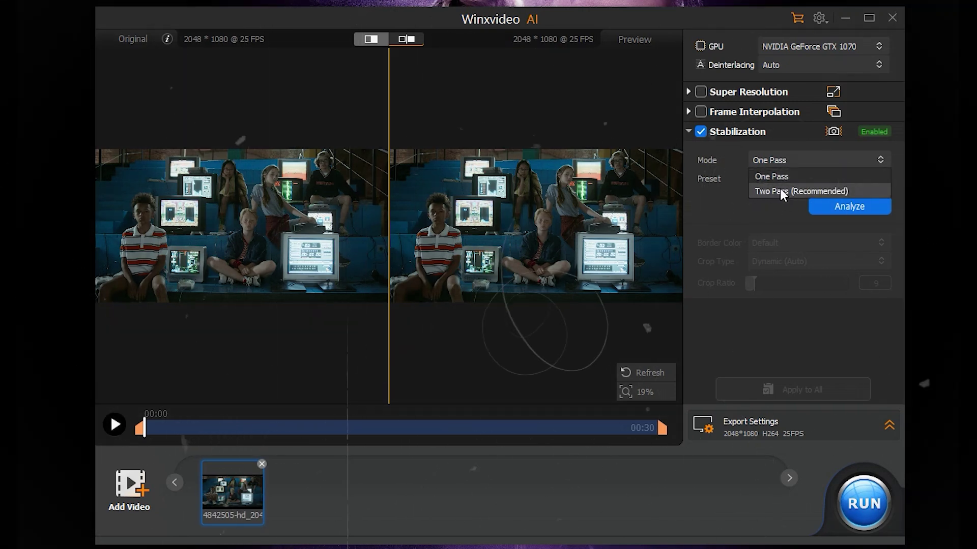
left_click(780, 190)
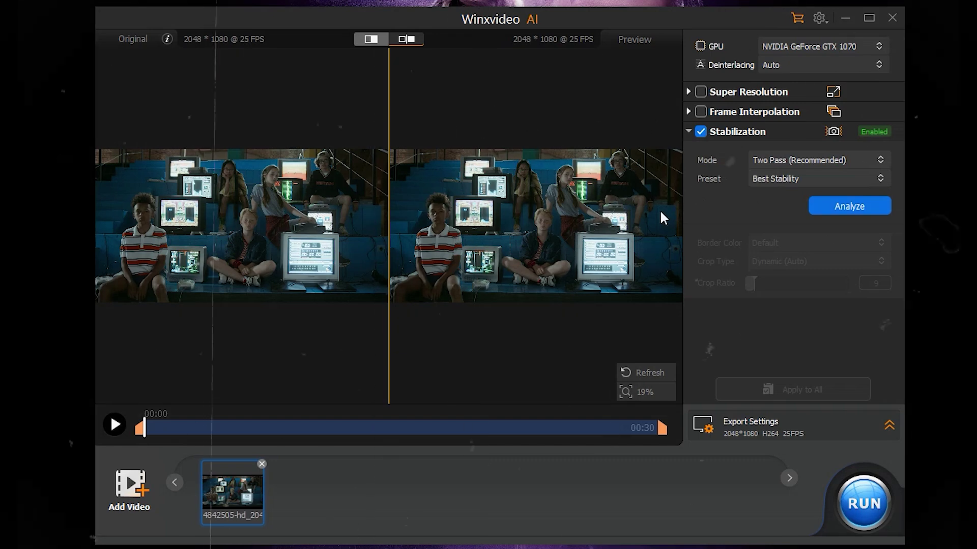
Try the Fastest and Balanced presets, settle on Minimum Crop, and analyze the clip
left_click(785, 181)
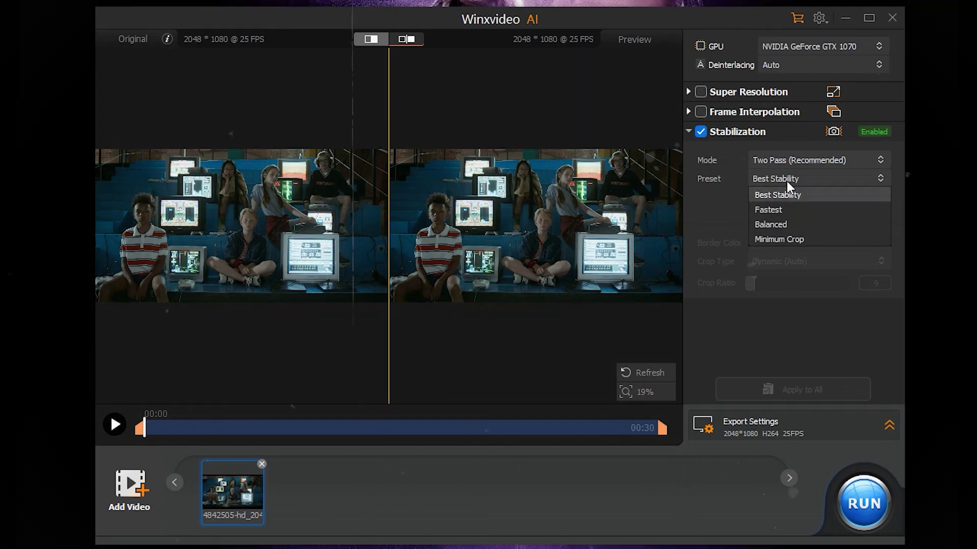
left_click(777, 212)
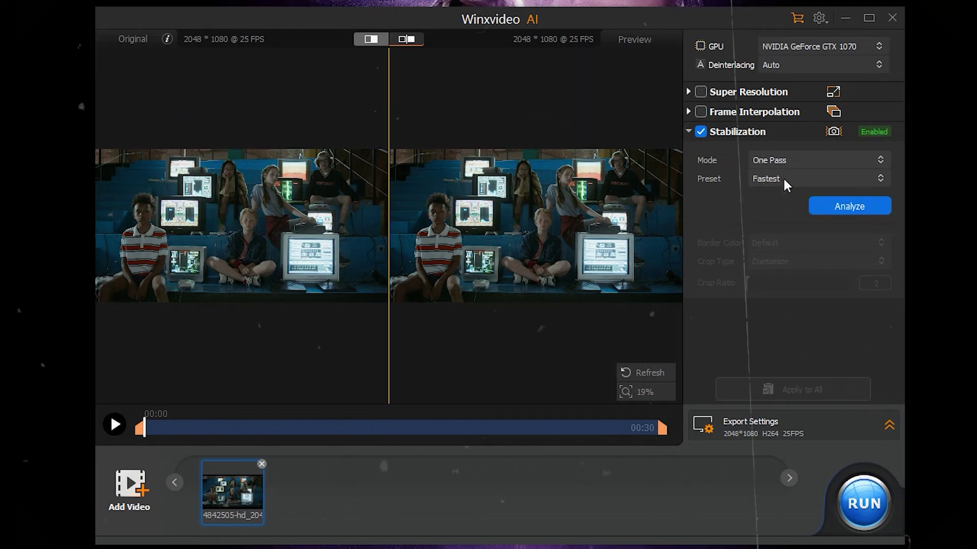
left_click(783, 177)
left_click(771, 225)
left_click(794, 179)
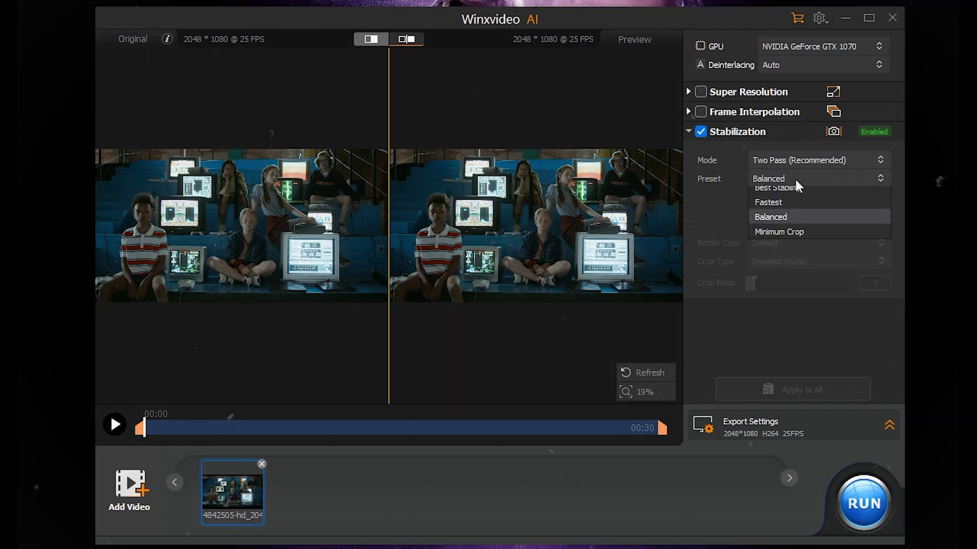
left_click(772, 238)
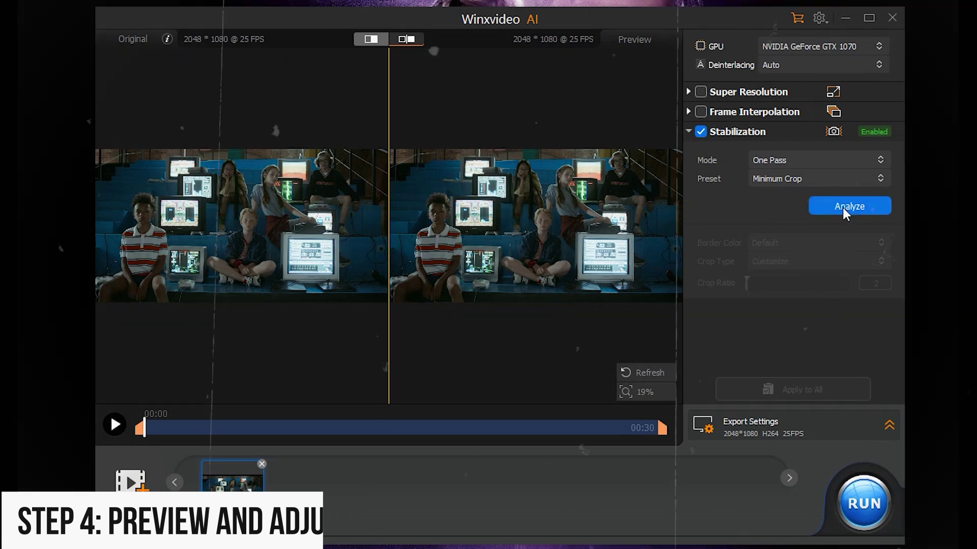
left_click(843, 208)
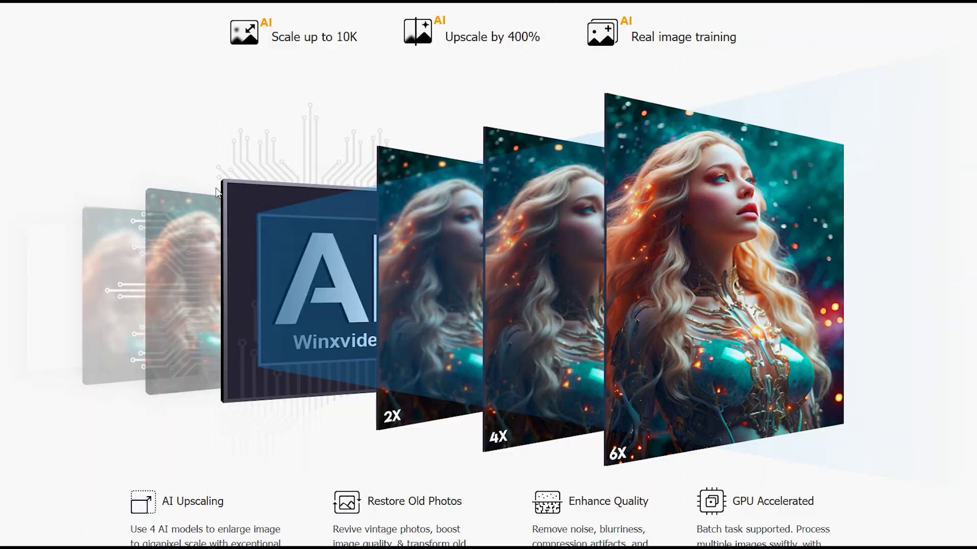
Scroll to the 4K/8K upscale section and step through Wildlife, Landscape and Portrait to Anime
scroll(478, 176, "down", 10)
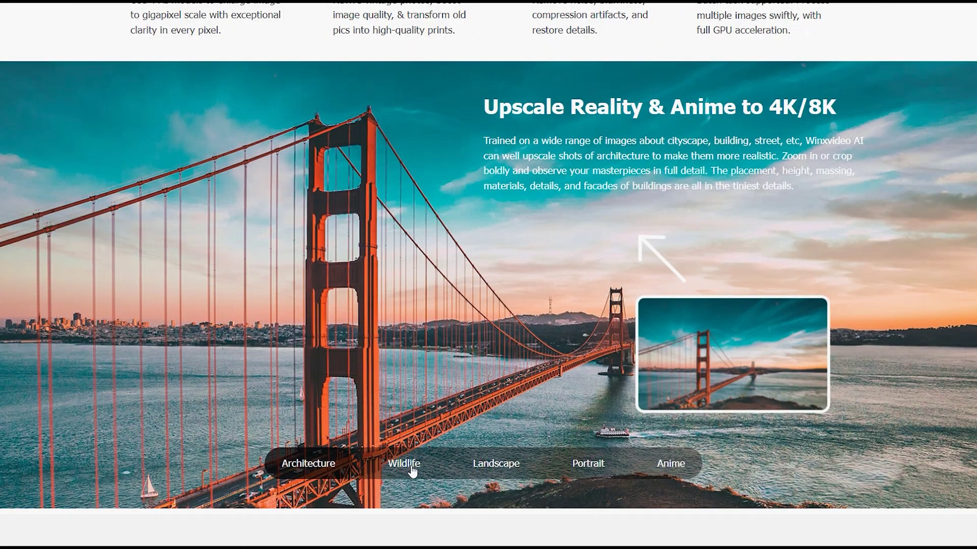
left_click(411, 468)
left_click(489, 465)
left_click(580, 471)
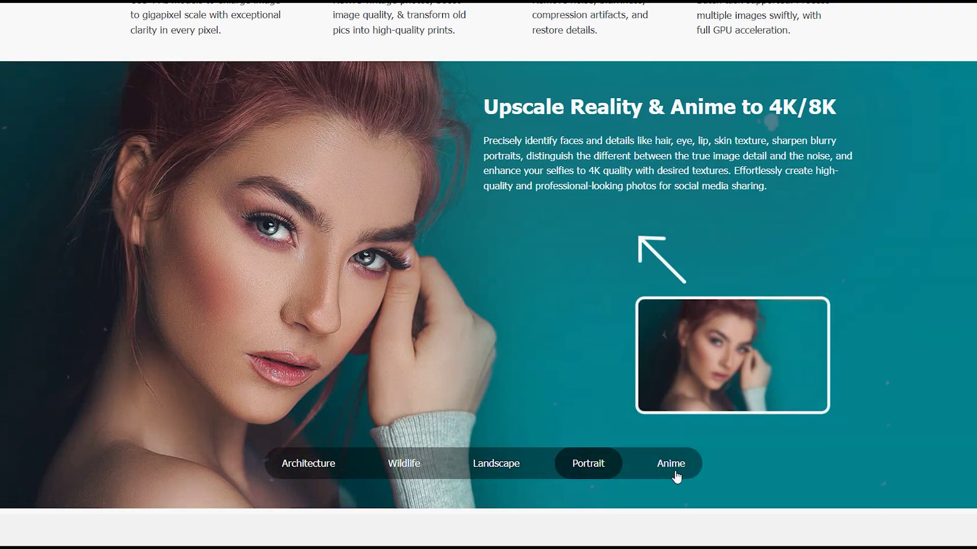
left_click(672, 471)
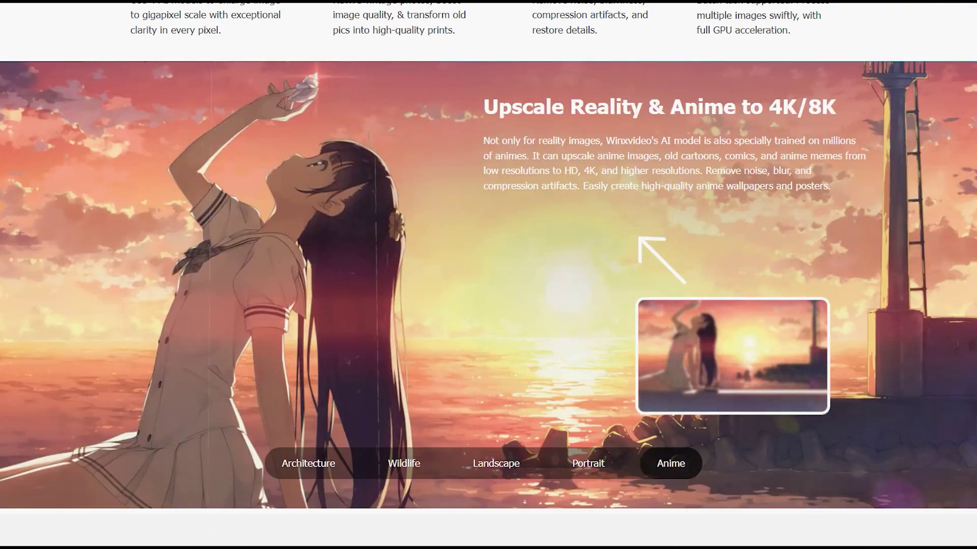